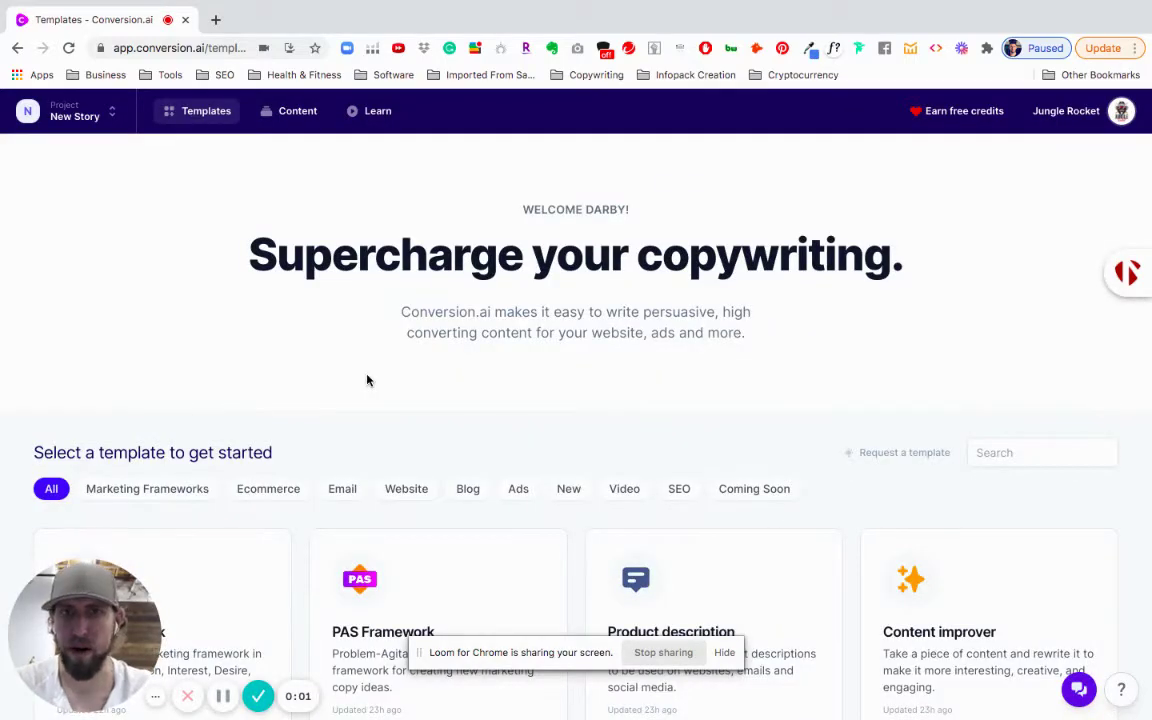
Step: Open the Creative Story template from the template library
scroll(367, 380, "down", 3)
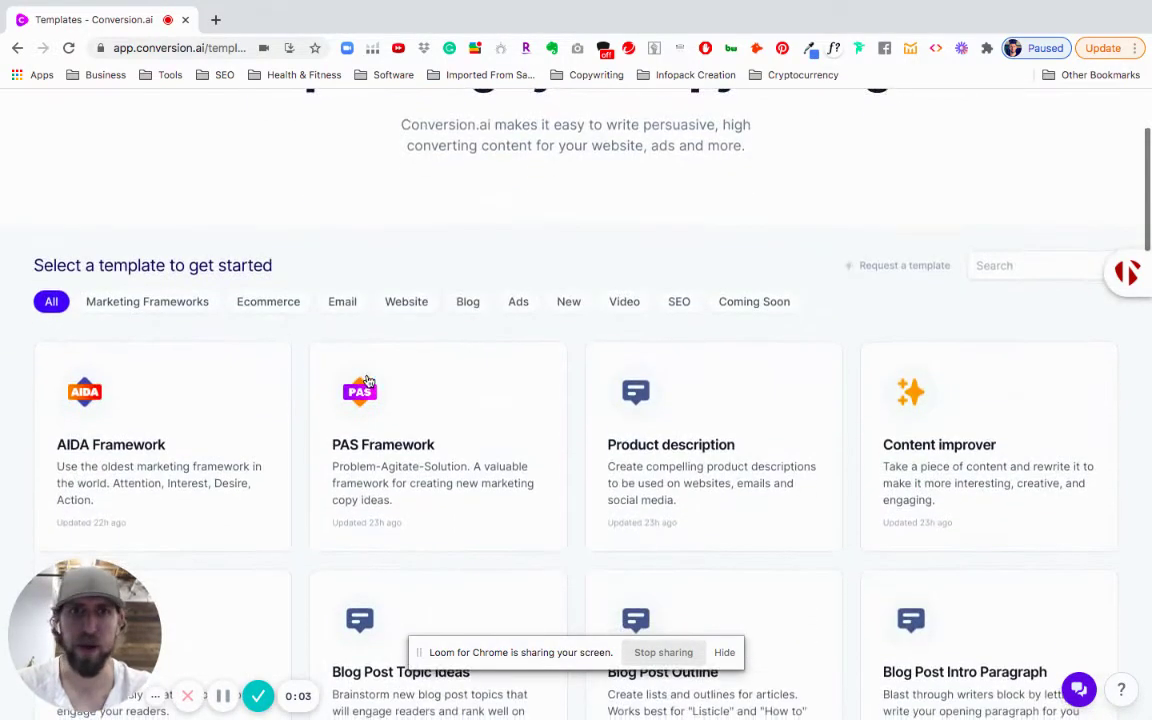
scroll(367, 380, "down", 5)
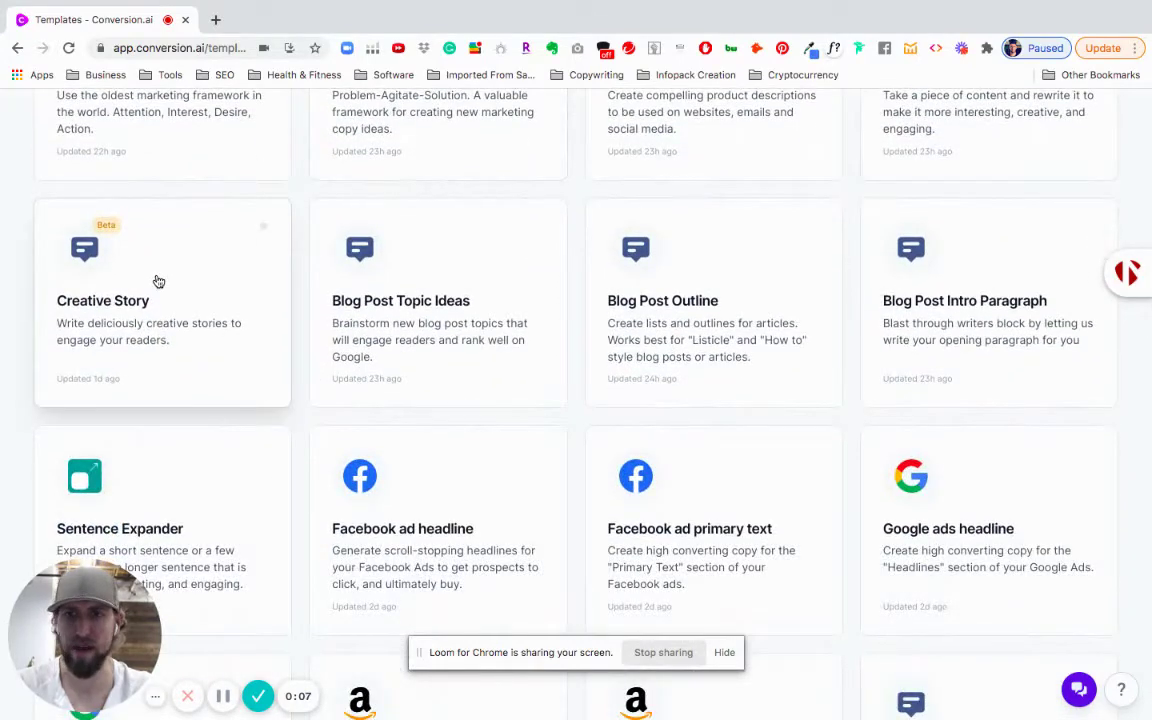
left_click(158, 282)
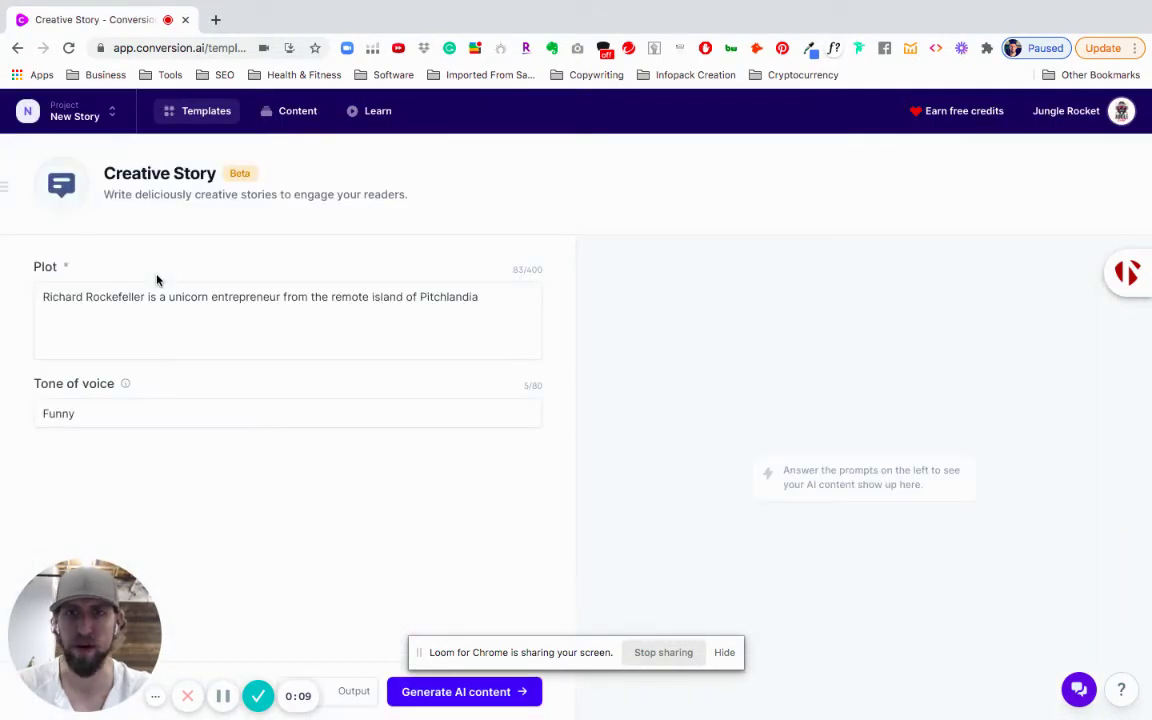
Step: Clear the existing plot and tone of voice from the Creative Story form
triple_click(184, 297)
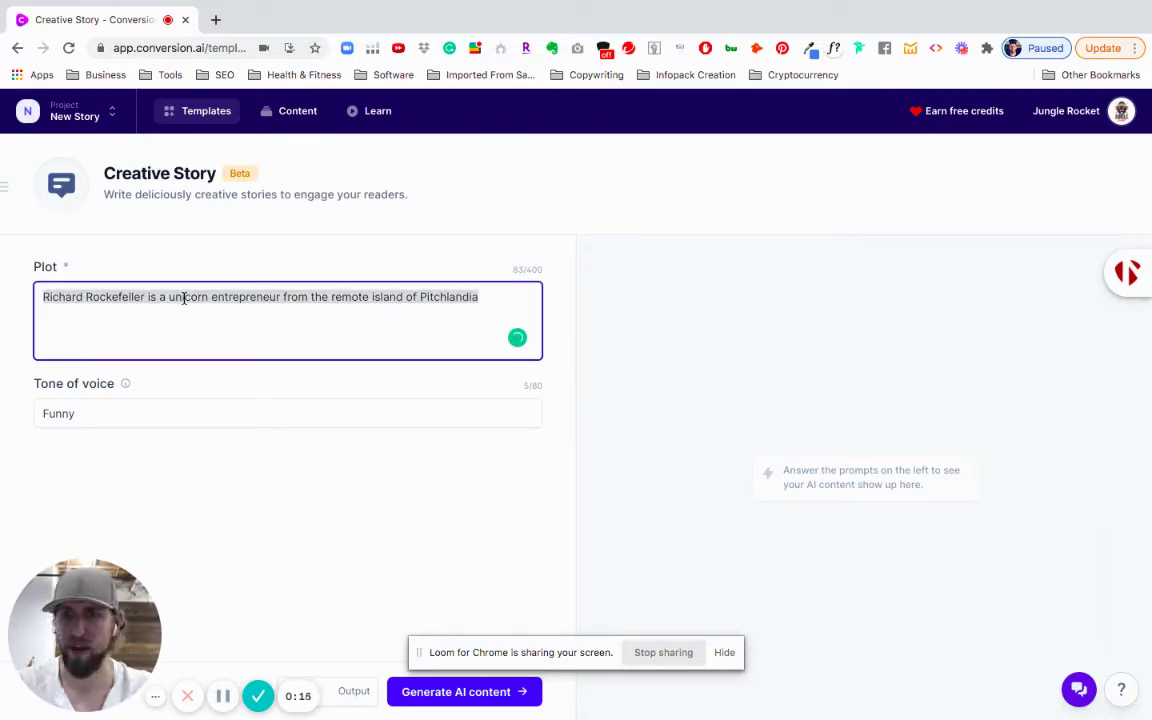
key("BackSpace")
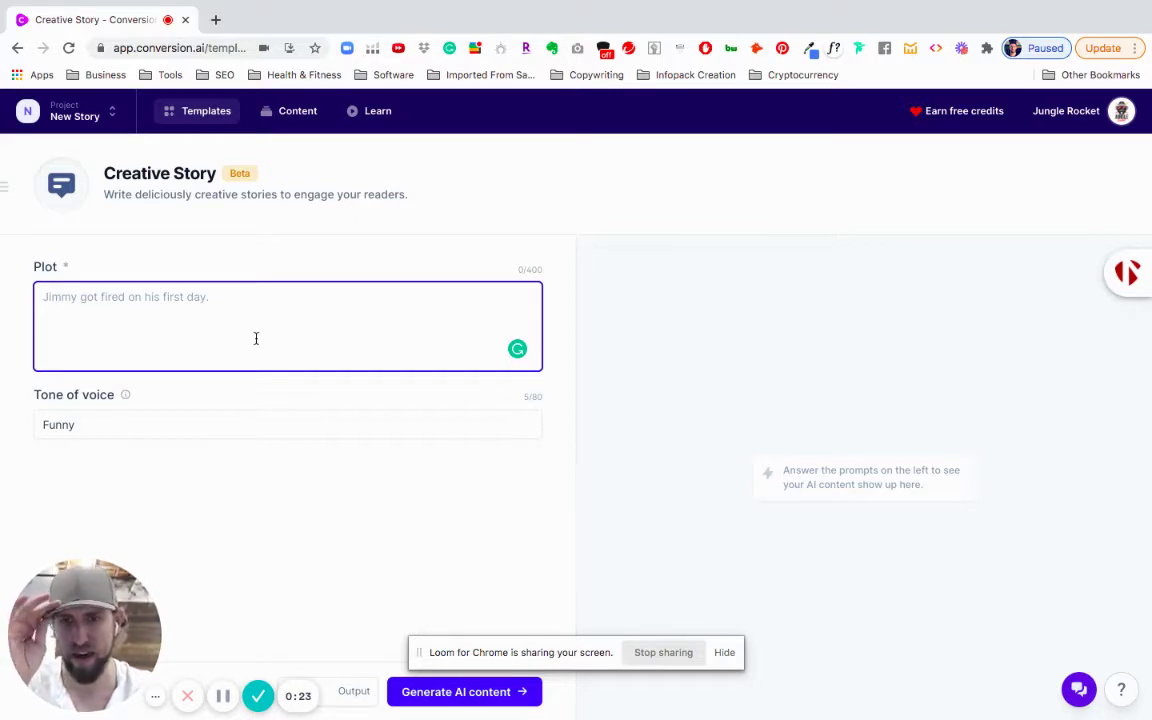
left_click(155, 695)
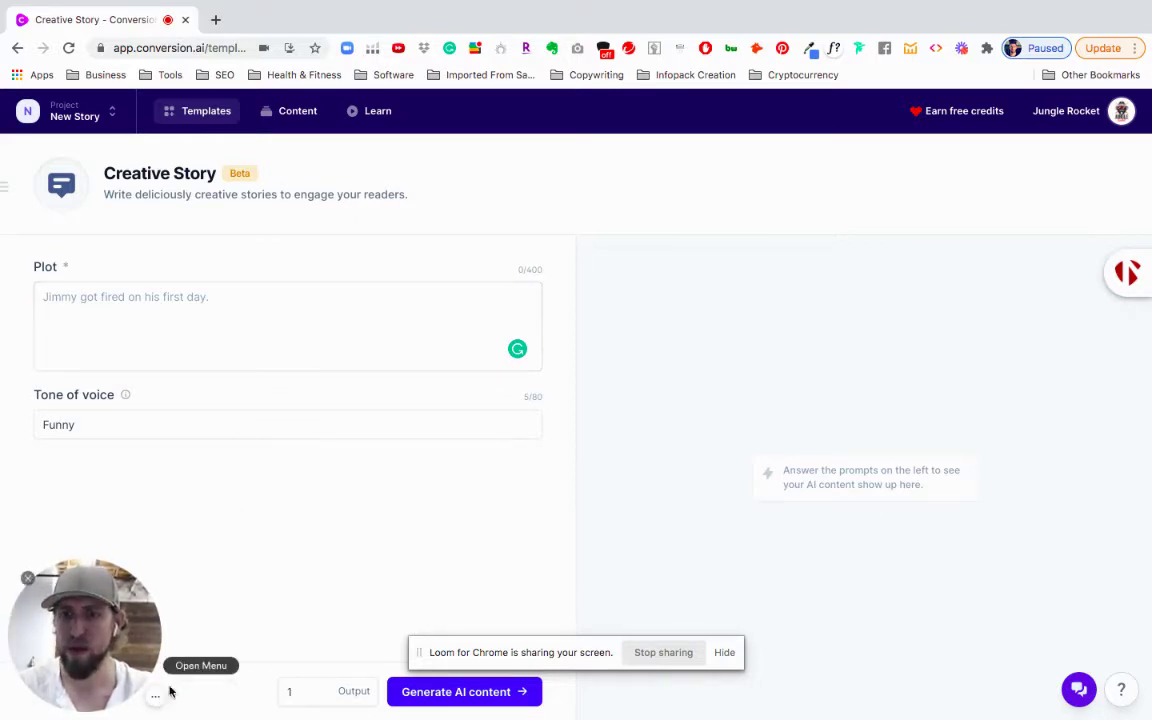
left_click(176, 334)
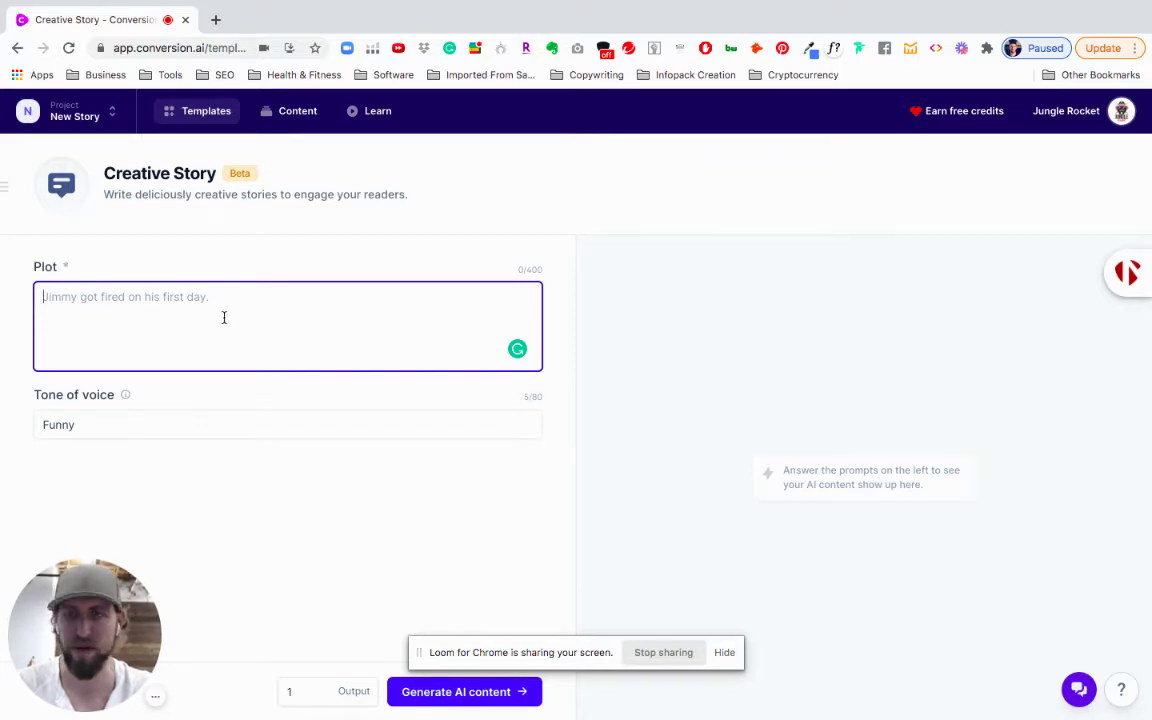
double_click(125, 430)
key("BackSpace")
left_click(204, 319)
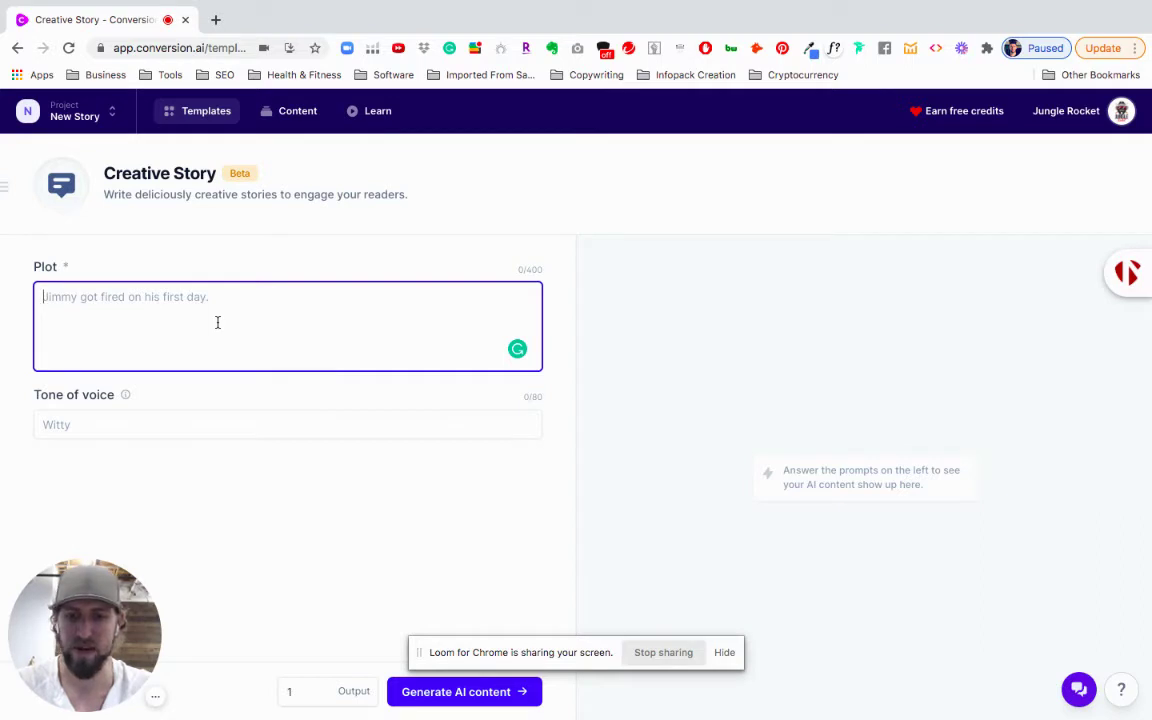
Step: Enter "Donny was drumming when he met Rae" as the plot
type("Donny ")
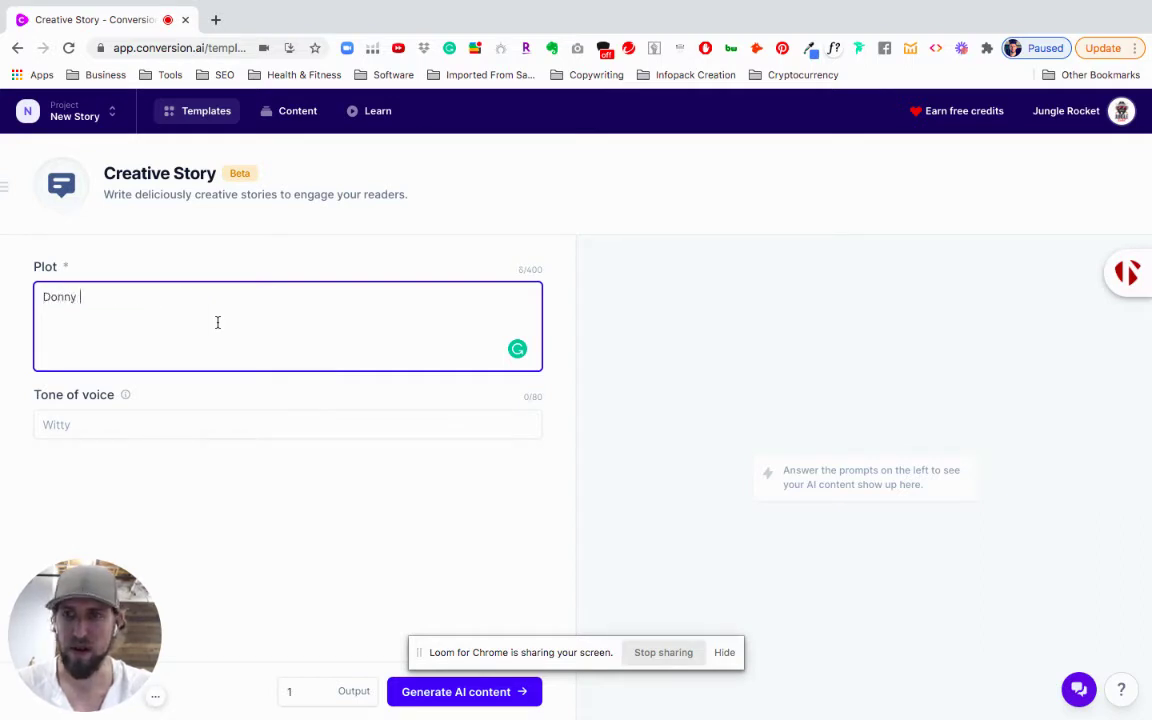
type("was")
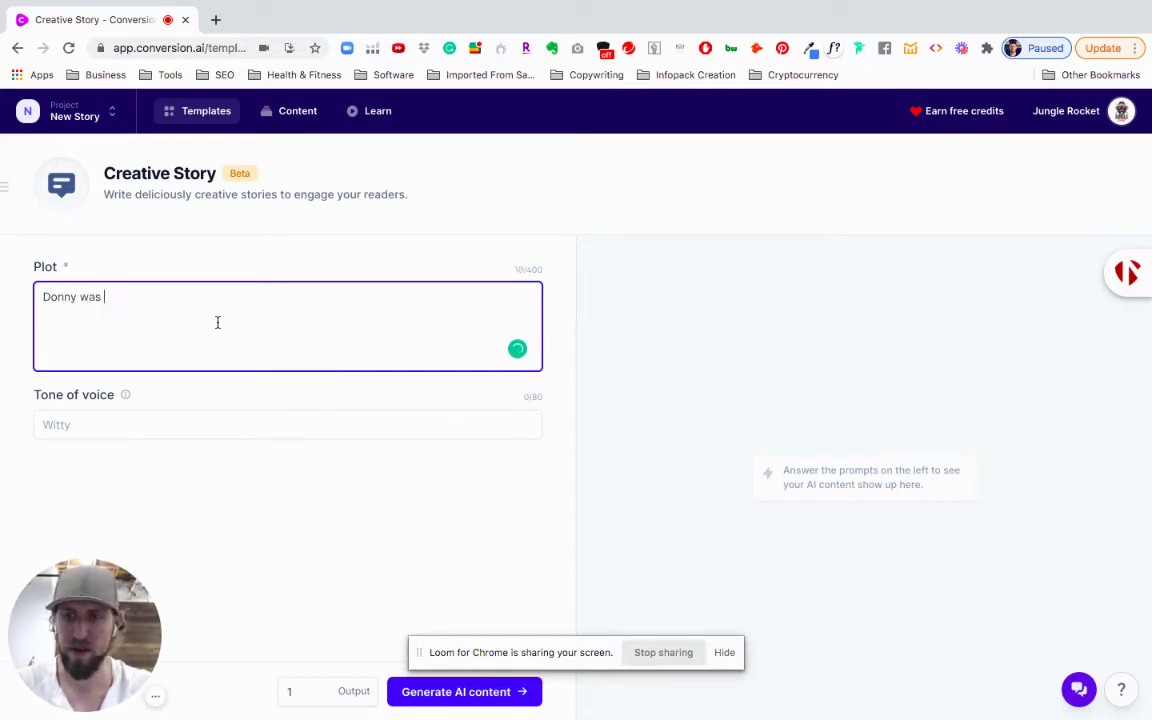
type(" drumming when")
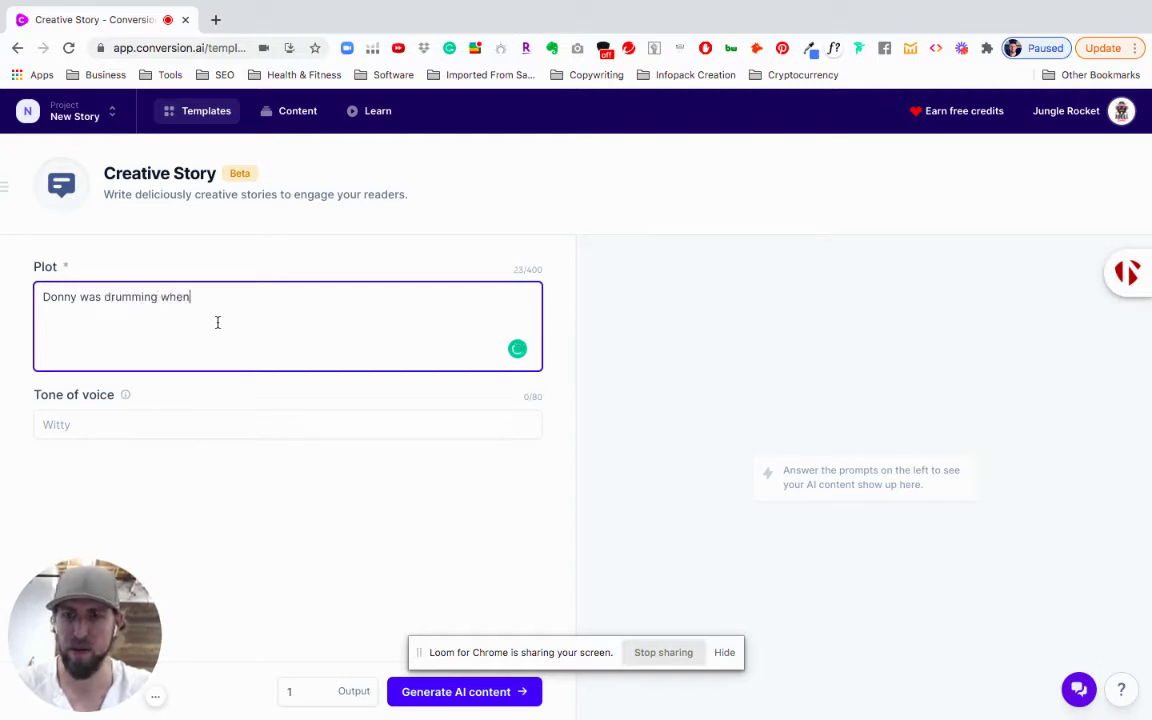
type(" he met Rae")
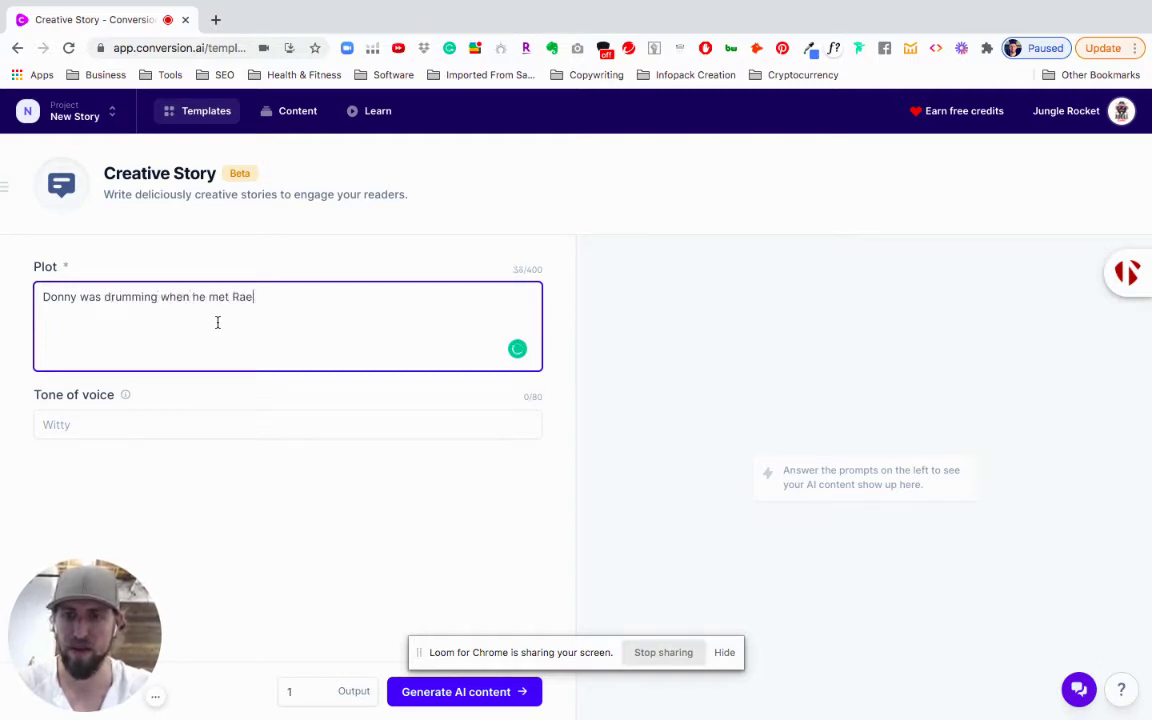
Step: Set the tone of voice to "Romance" and generate one story output
left_click(109, 426)
type("Romance")
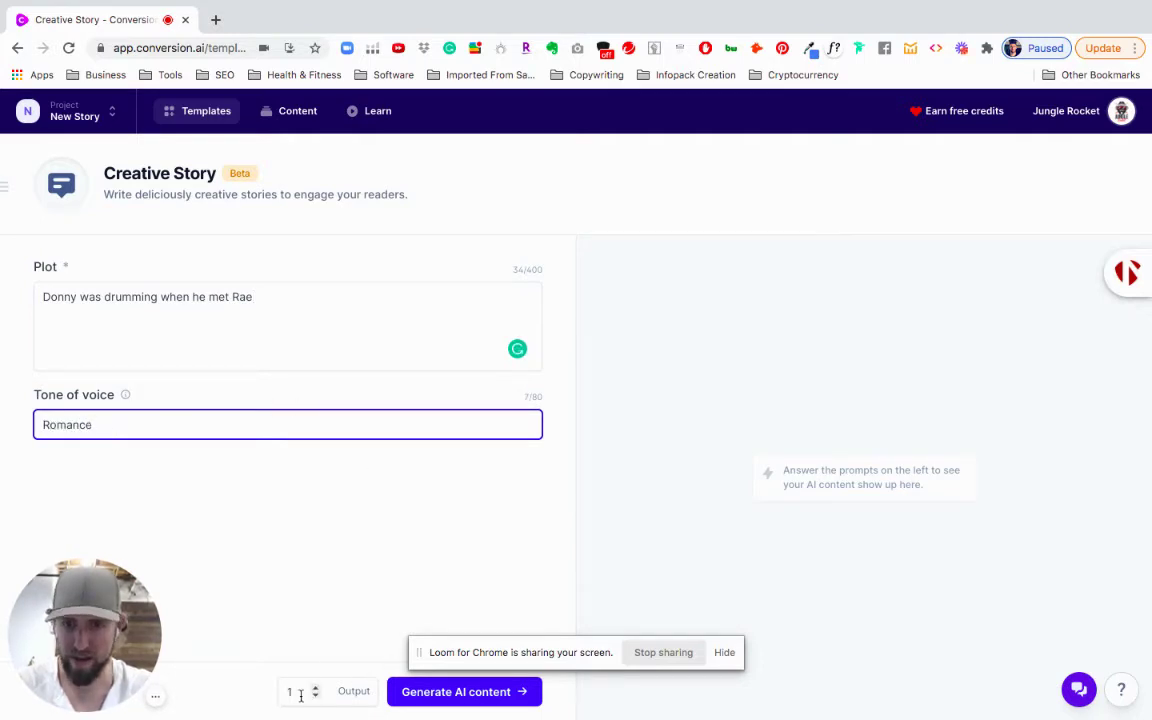
left_click(405, 699)
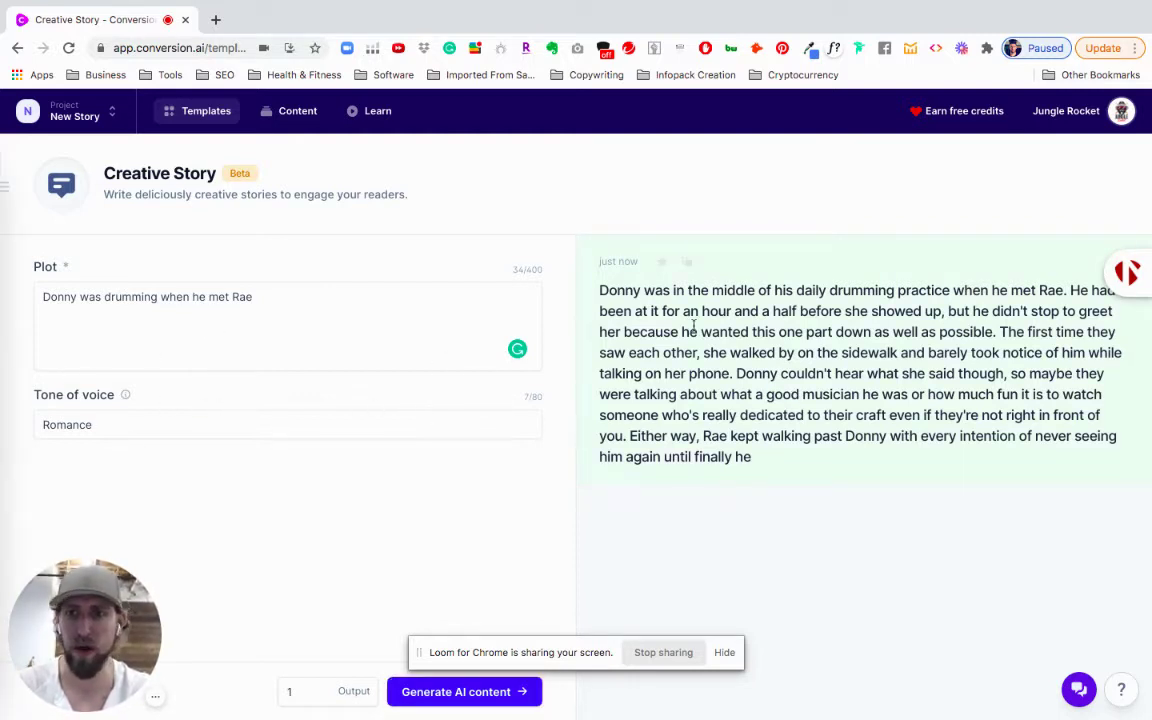
triple_click(72, 294)
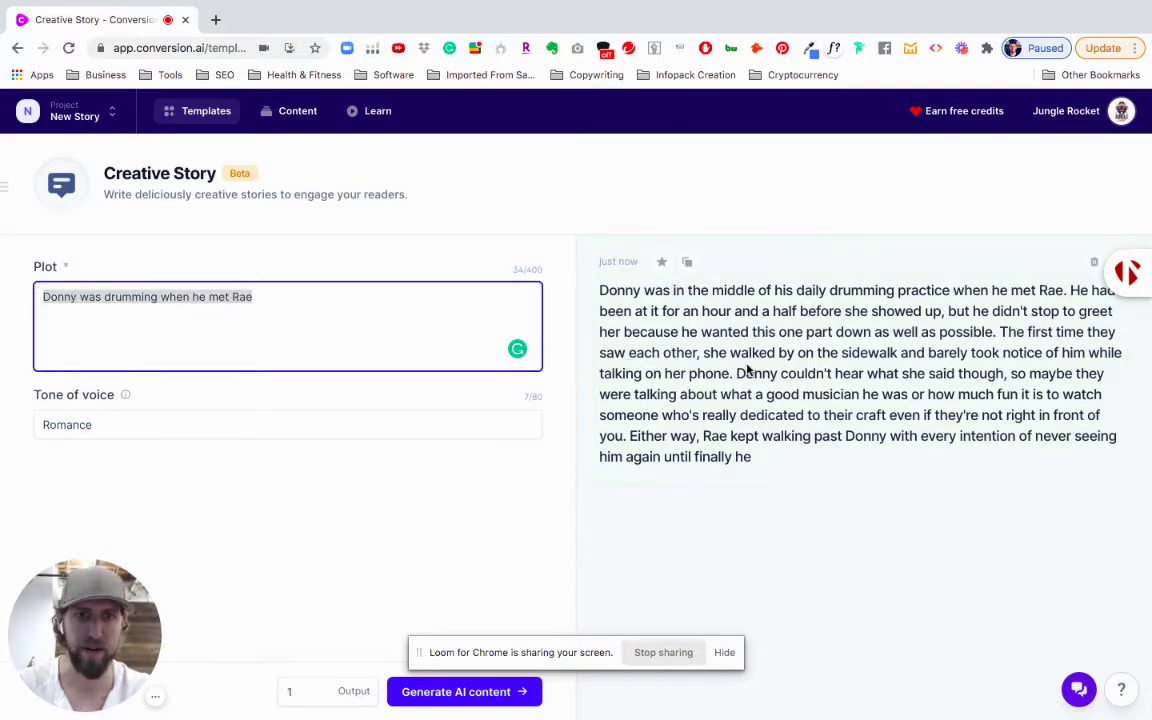
Step: Replace the plot with the generated story's unfinished ending, copied from "Rae kept walking past Donny" through "until finally he"
left_click(746, 364)
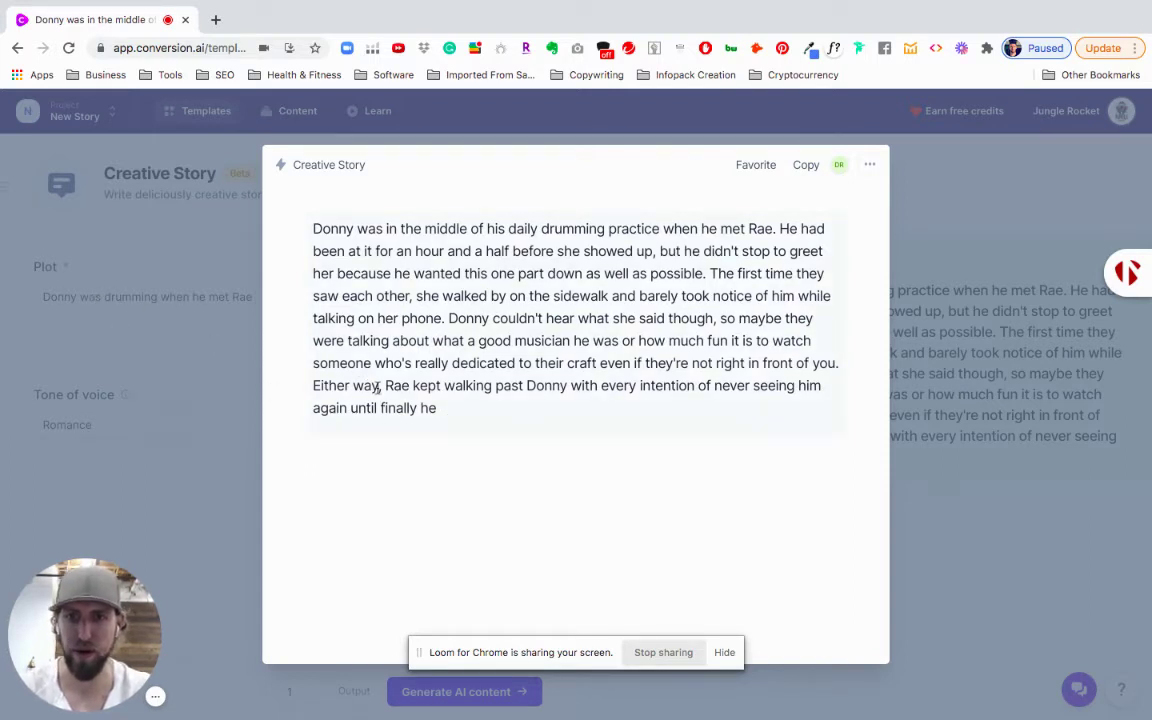
left_click_drag(384, 387, 442, 406)
key("ctrl+c")
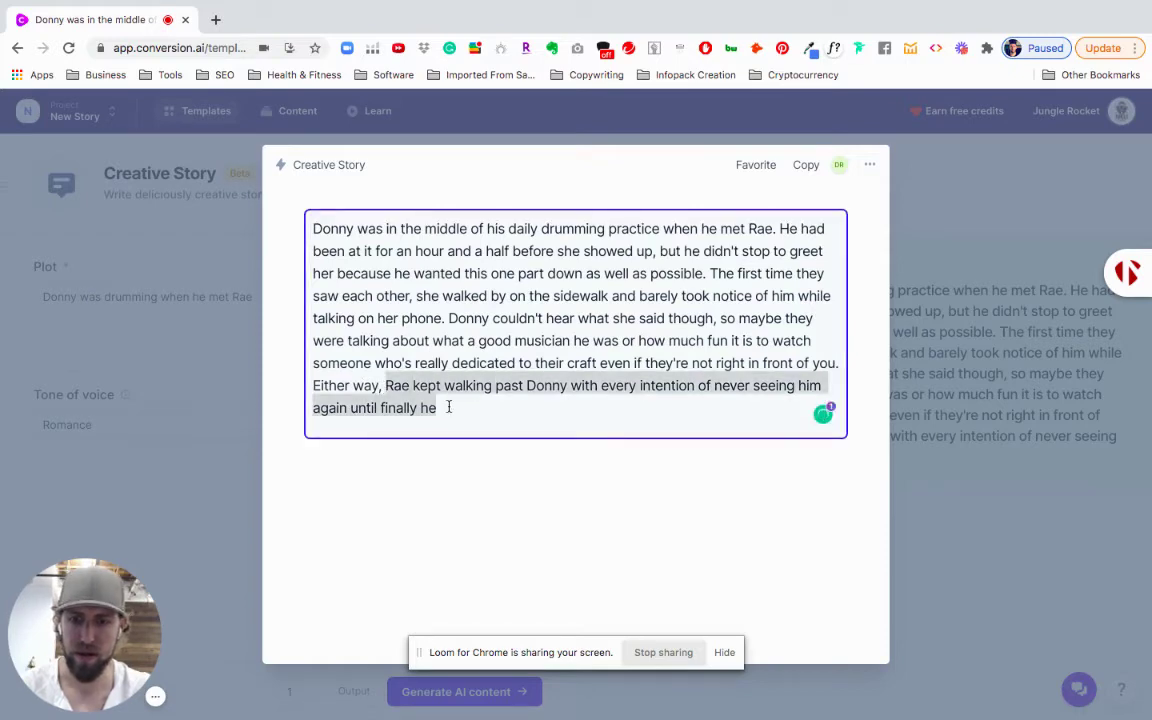
left_click(140, 416)
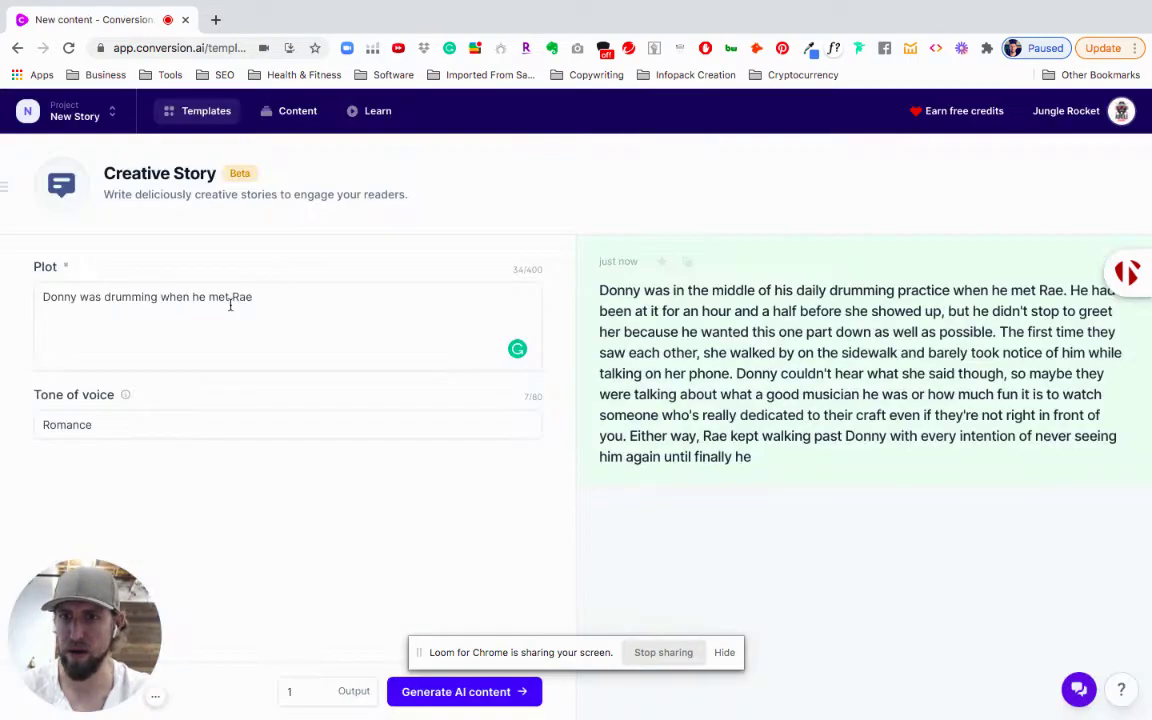
triple_click(216, 297)
key("ctrl+v")
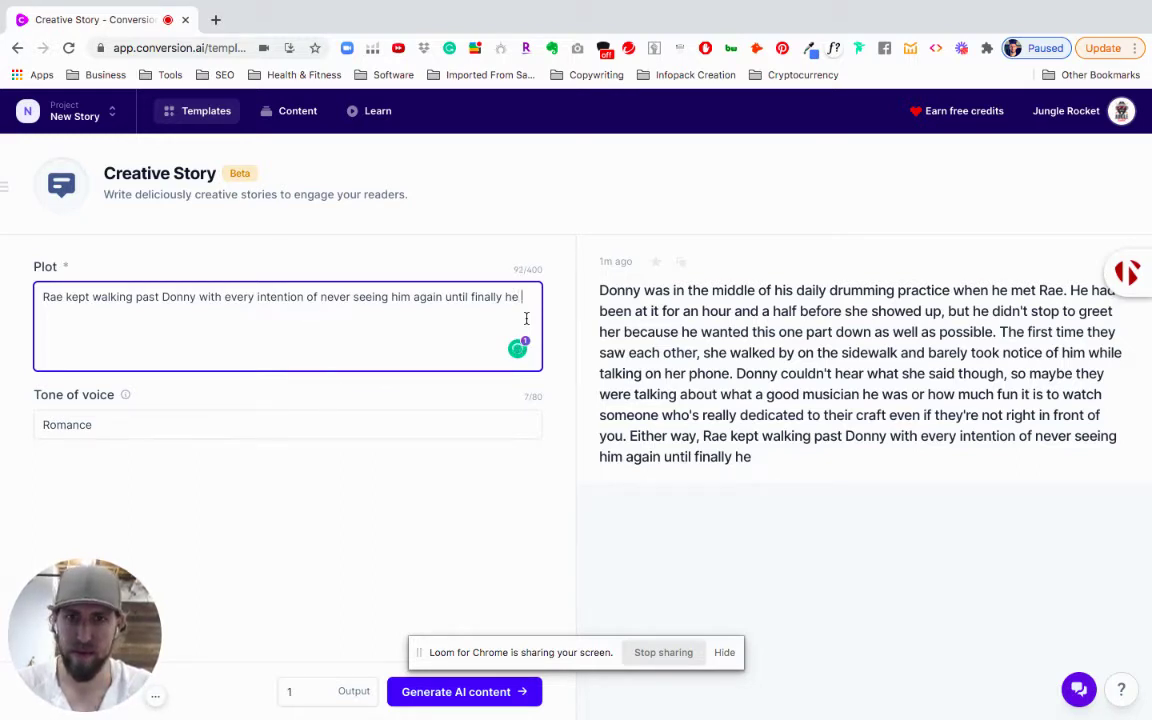
Step: Extend the plot with "asked if she wanted to learn how to play drums" and generate the story's continuation
type("asked if she wanted to ")
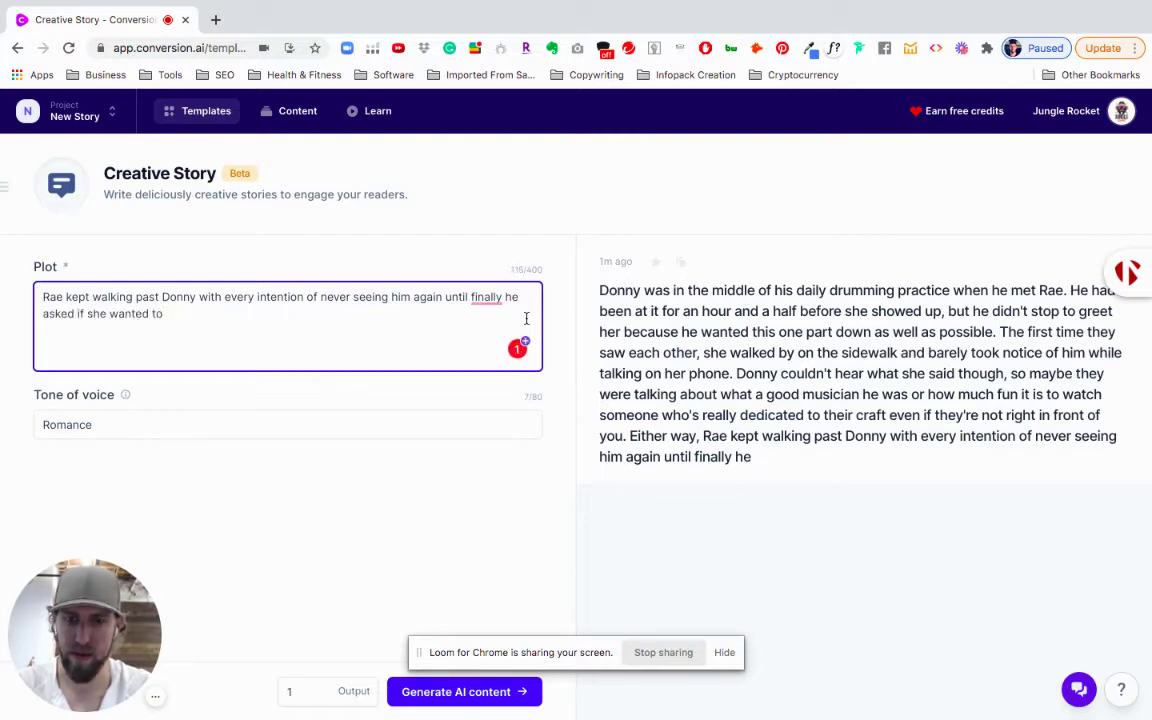
type("learn how to pla")
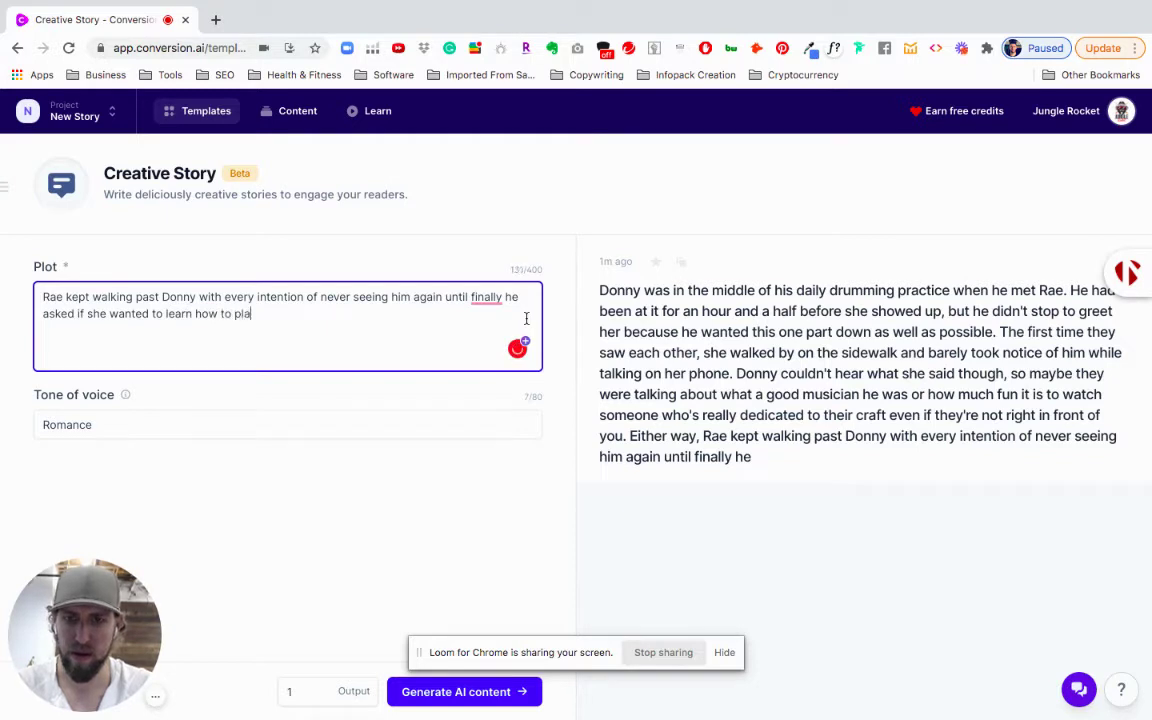
type("y drums")
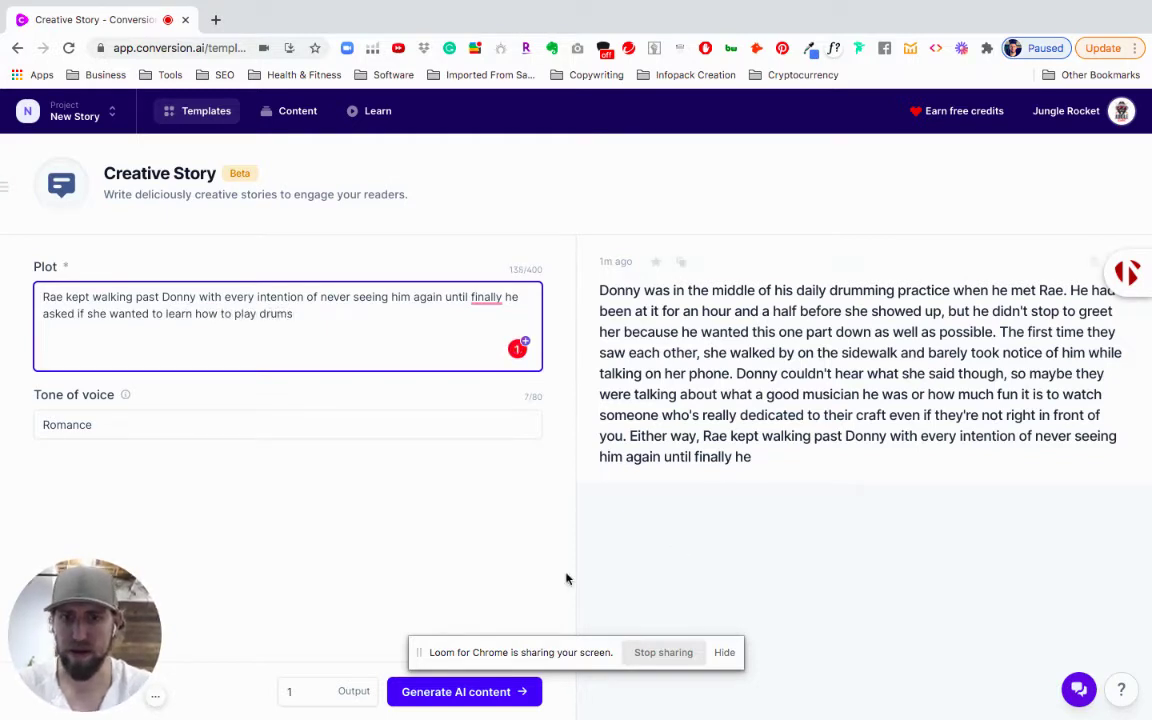
left_click(418, 700)
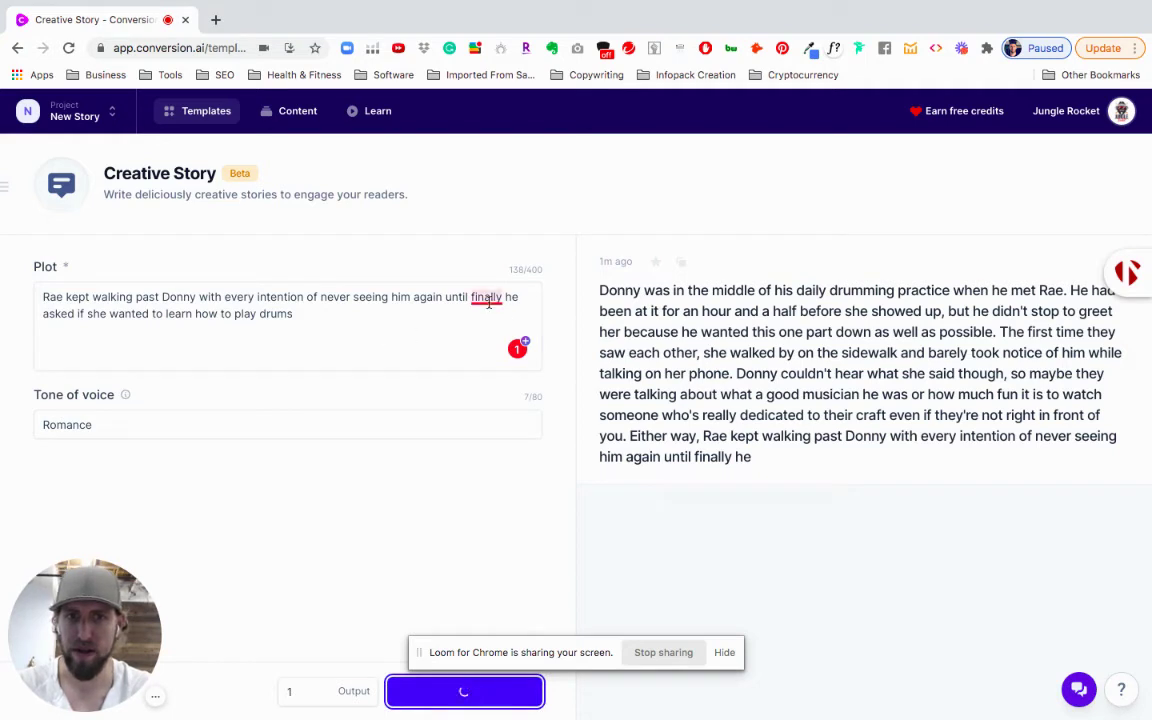
Step: Apply the suggested comma after "finally" in the plot
mouse_move(486, 298)
left_click(490, 338)
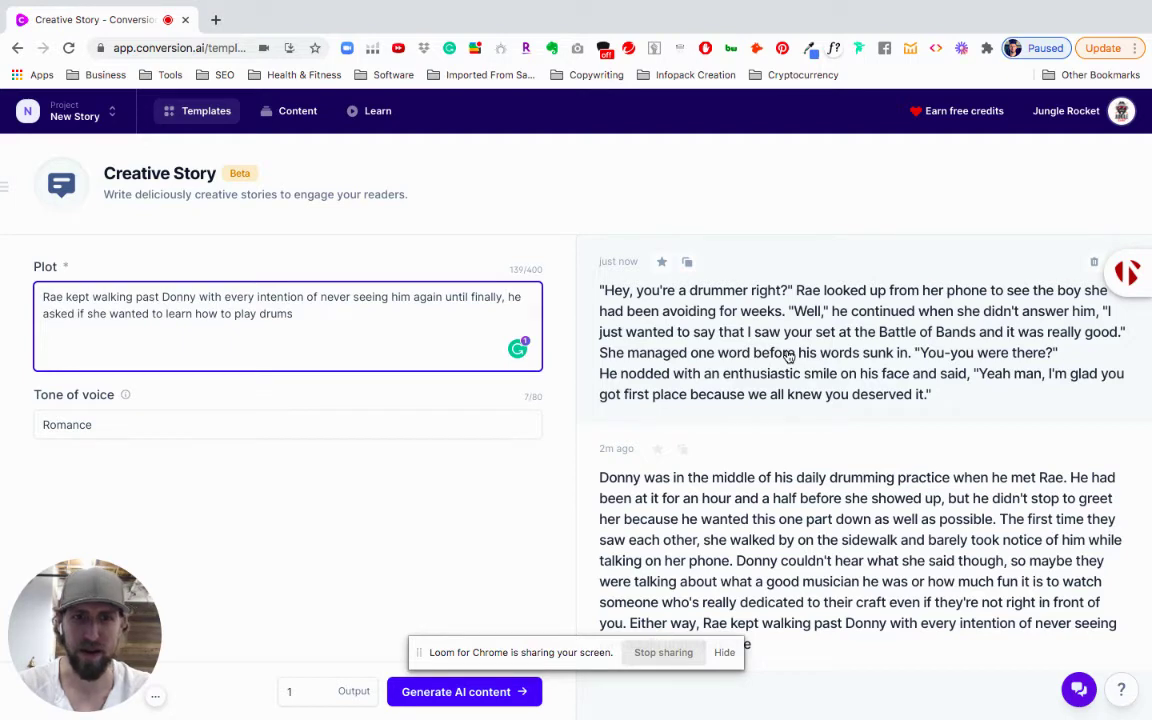
Step: Copy the entire text of the newly generated "Hey, you're a drummer right?" output and close it
left_click(788, 353)
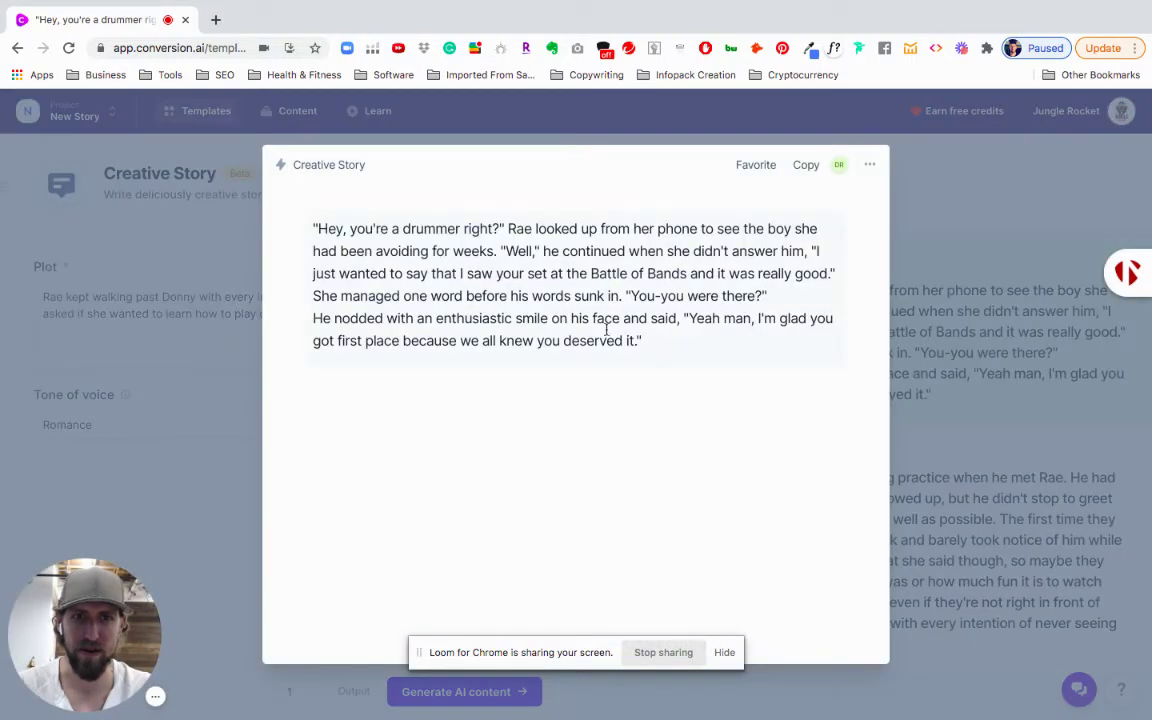
left_click(306, 230)
key("super+a")
key("ctrl+c")
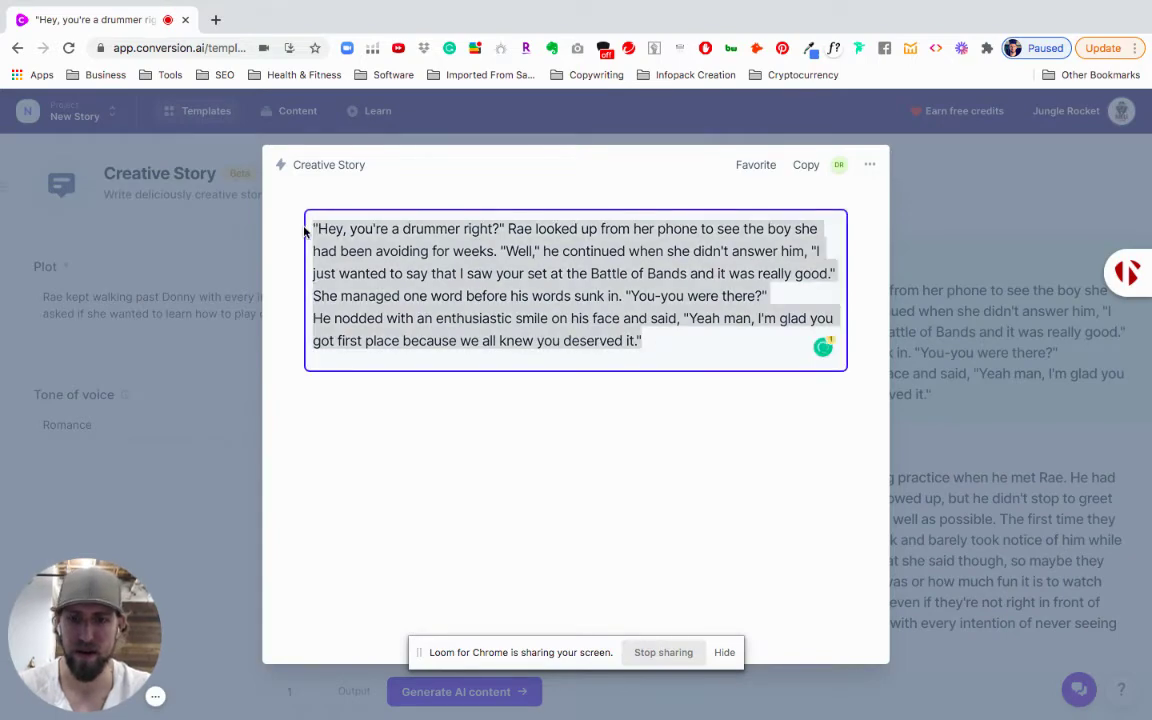
left_click(943, 218)
left_click(698, 356)
left_click(454, 407)
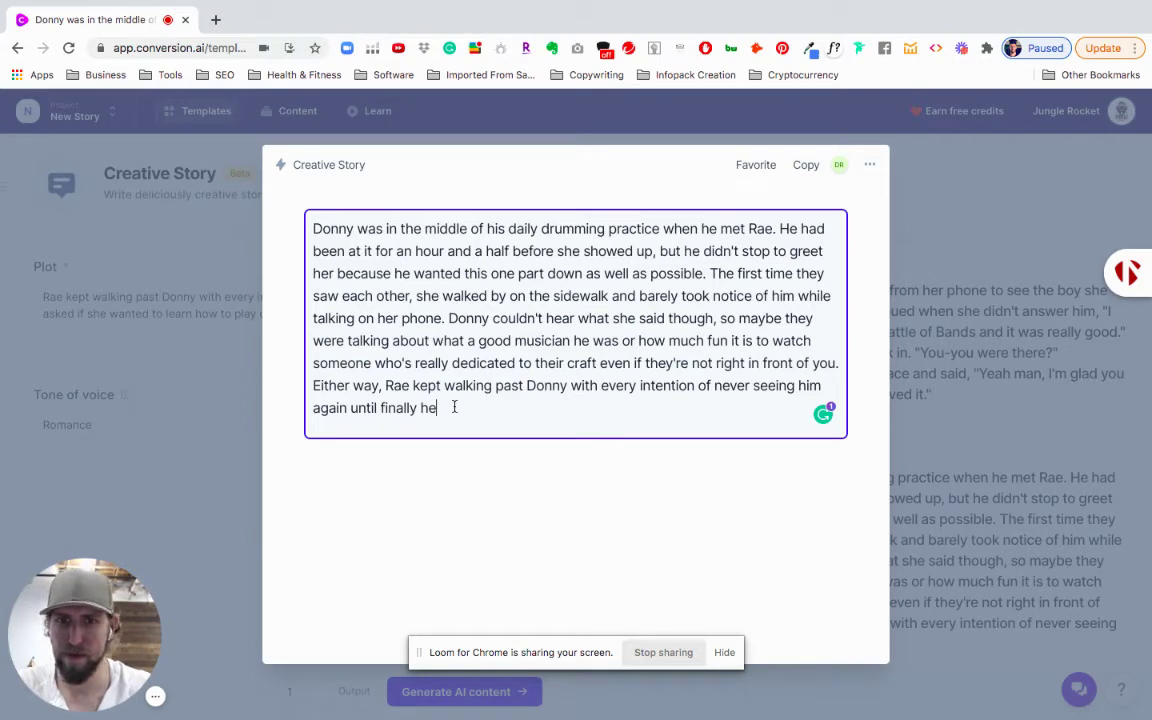
left_click(240, 419)
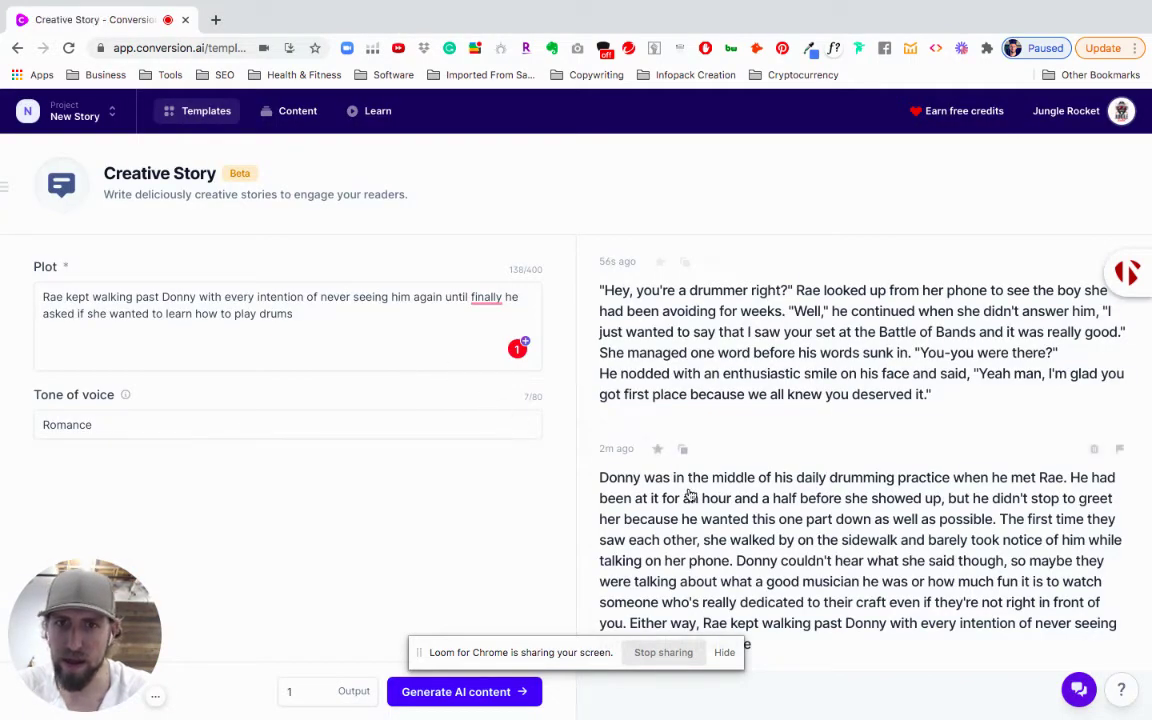
Step: Open the first generated story and paste the copied continuation at its end as a new paragraph after a blank line
scroll(745, 502, "down", 1)
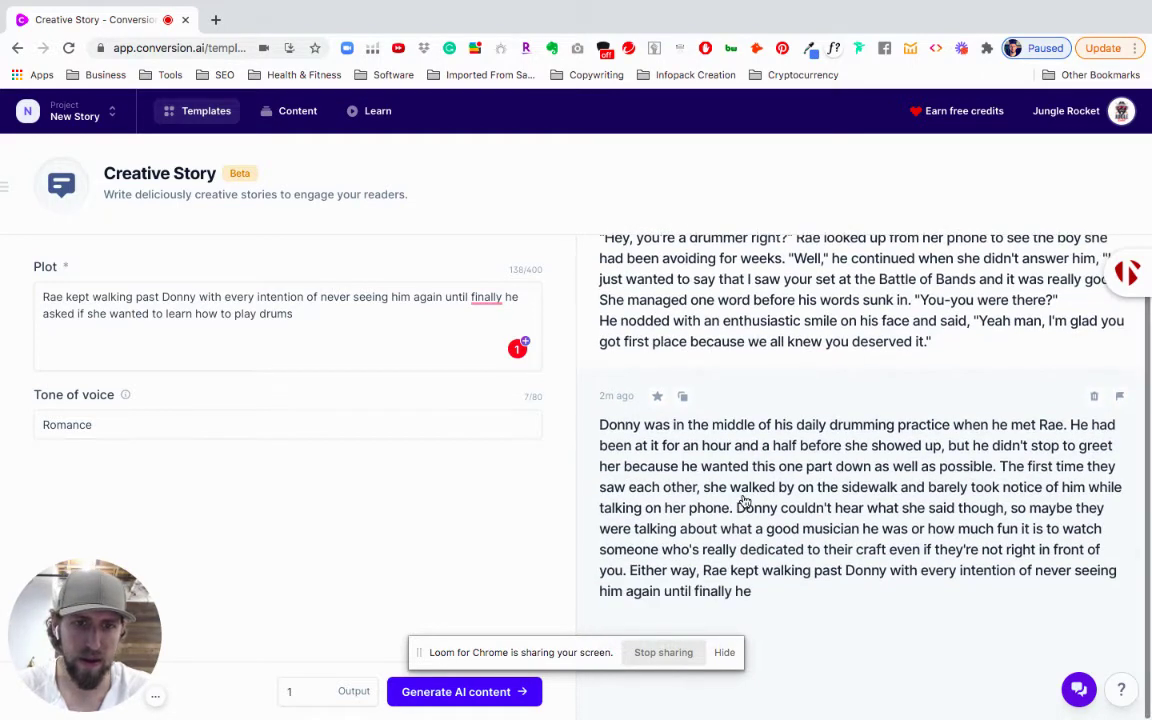
left_click(745, 502)
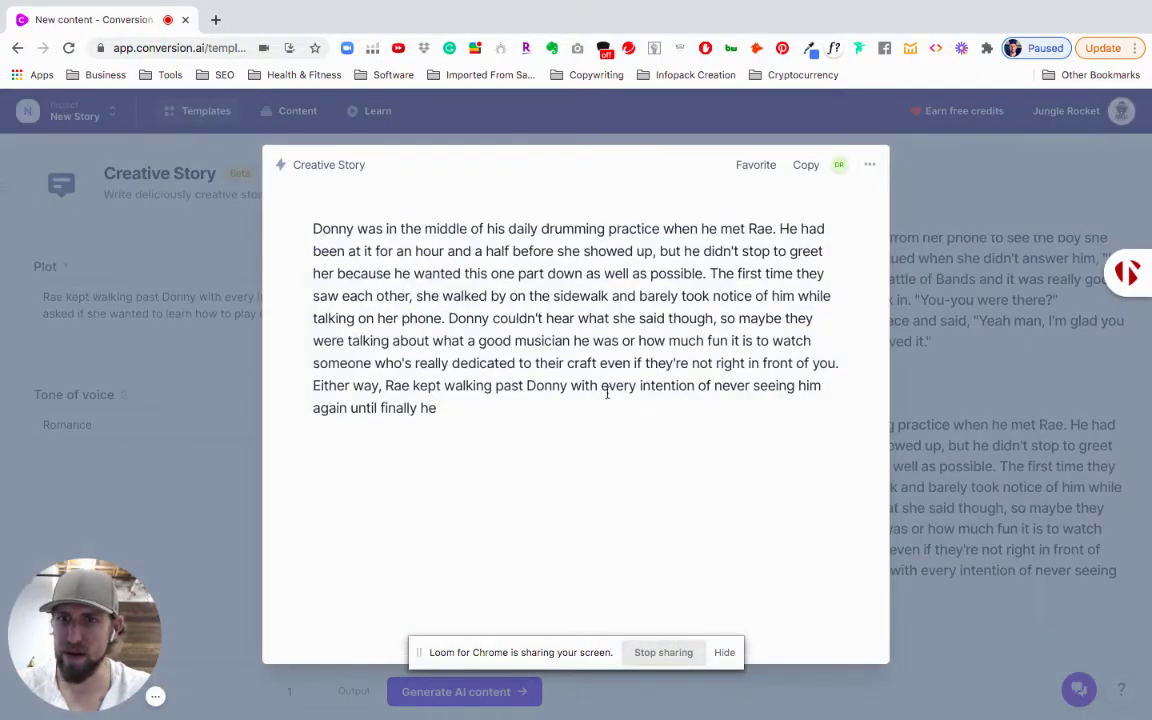
left_click(484, 407)
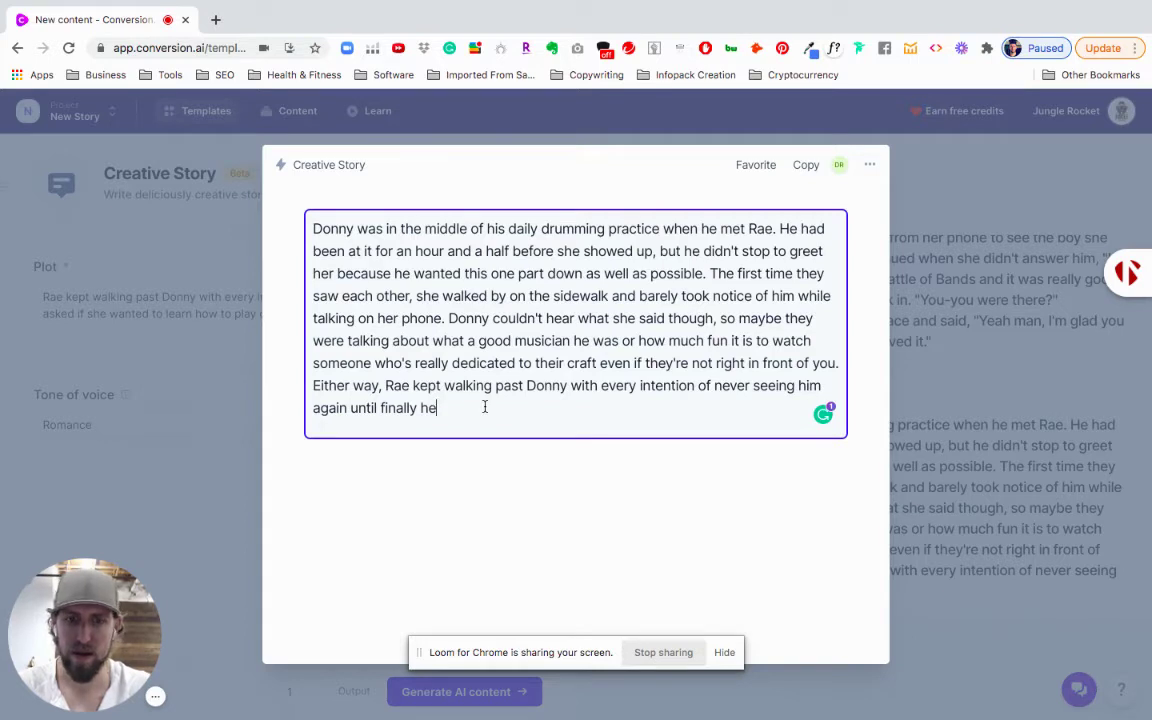
key("Return")
key("Return")
key("ctrl+v")
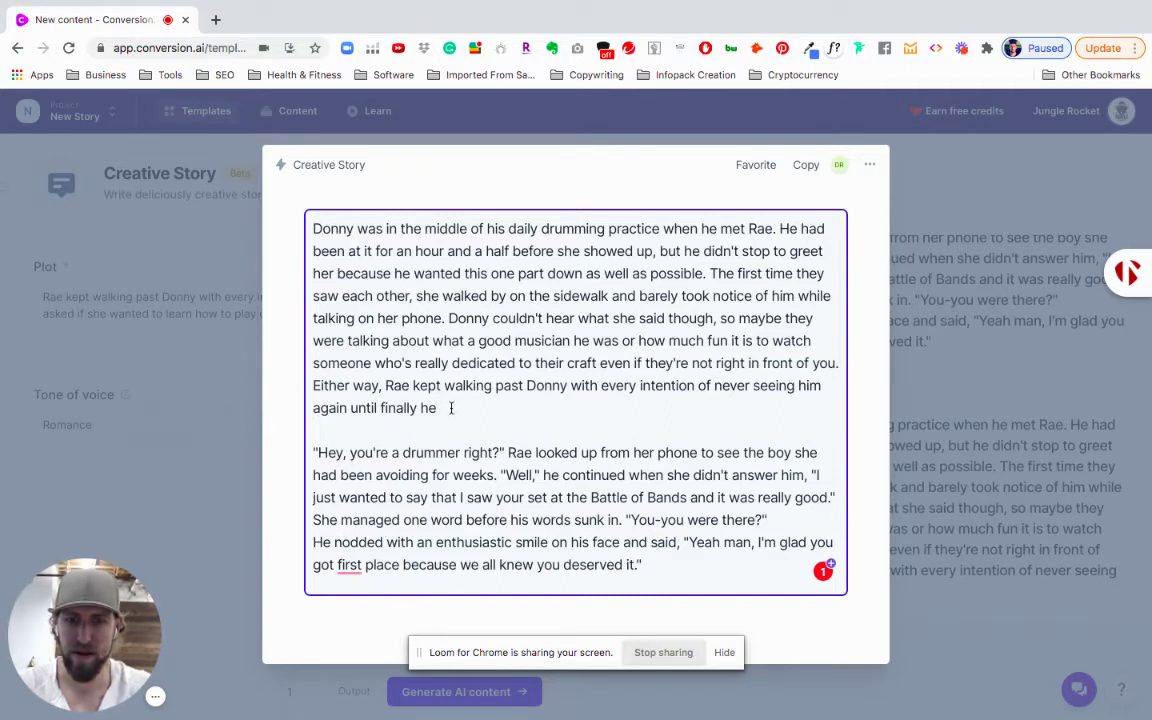
Step: Complete the first paragraph's unfinished last sentence with "finally got her attention."
type("finally got")
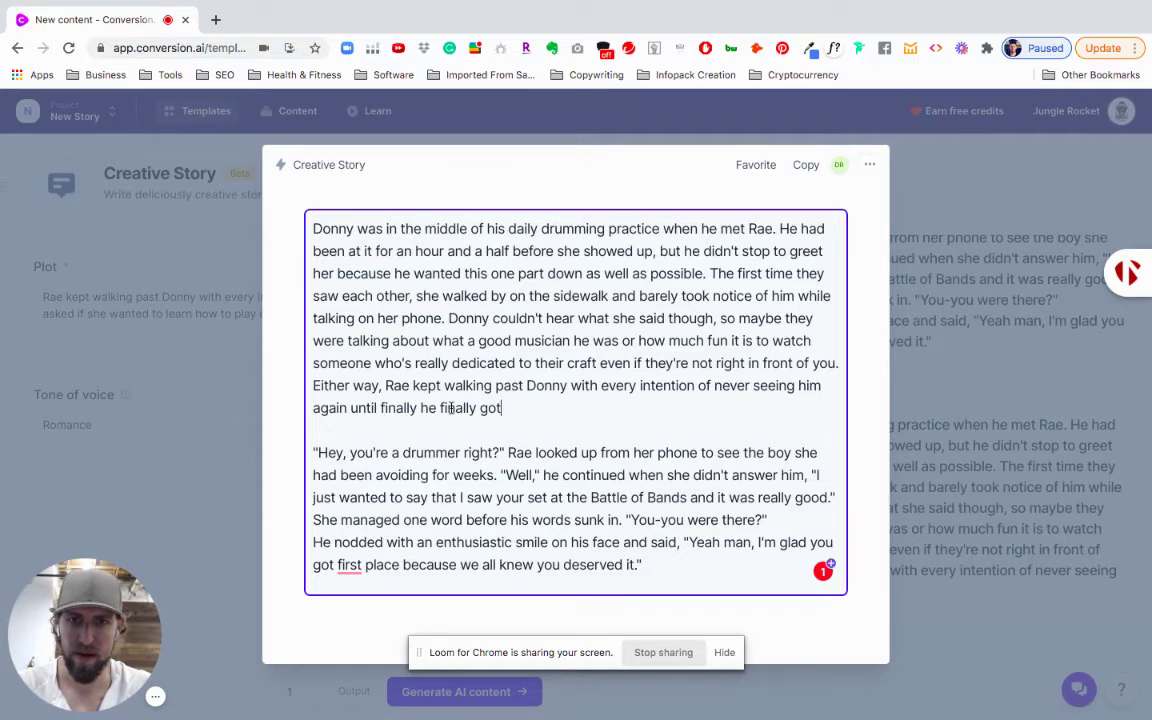
type(" her")
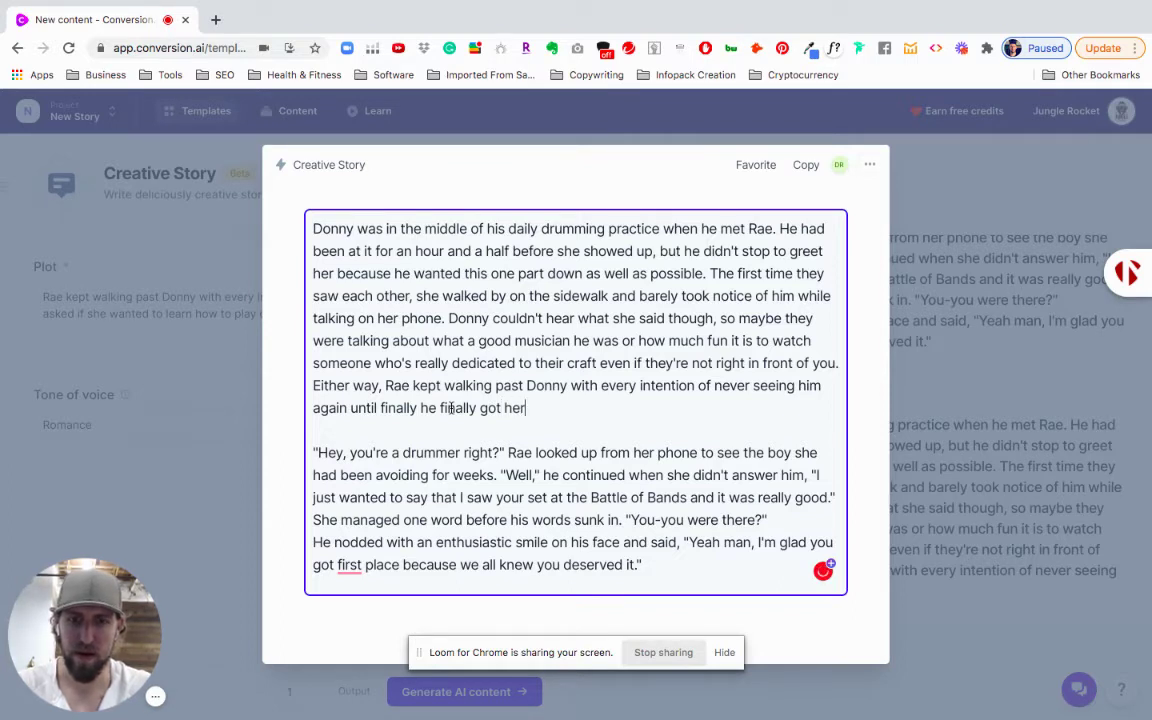
type(" attention.")
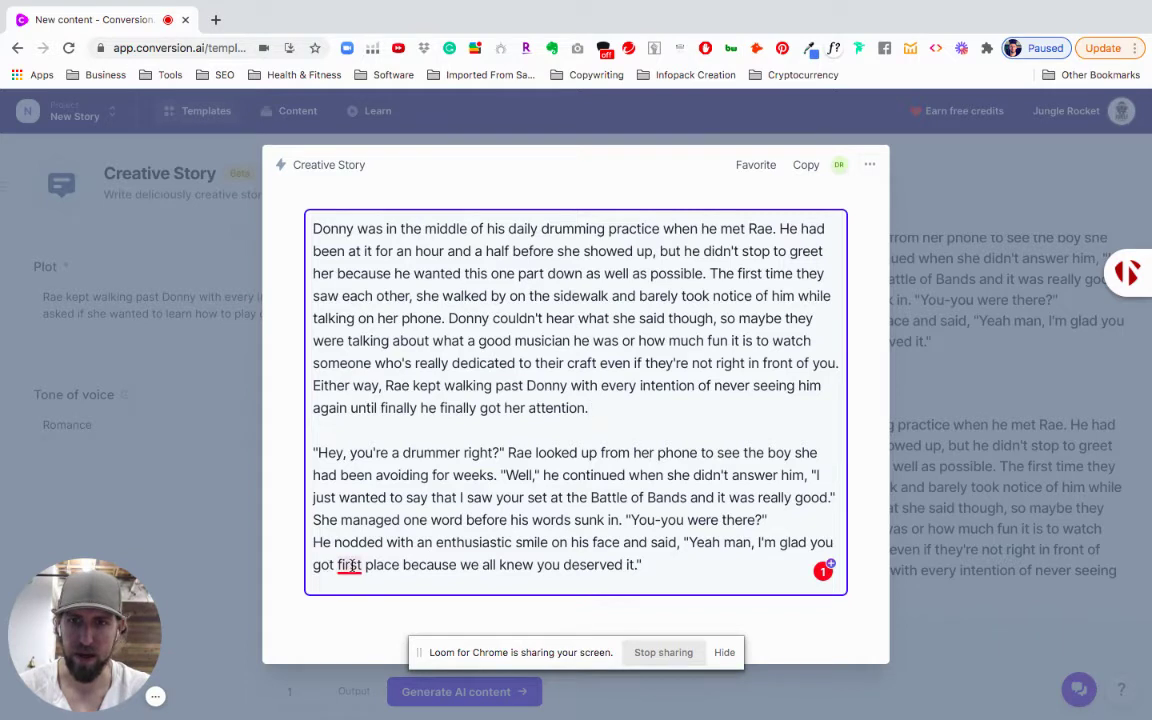
Step: Close the combined story and move the separate "Hey, you're a drummer right?" output to trash
mouse_move(349, 566)
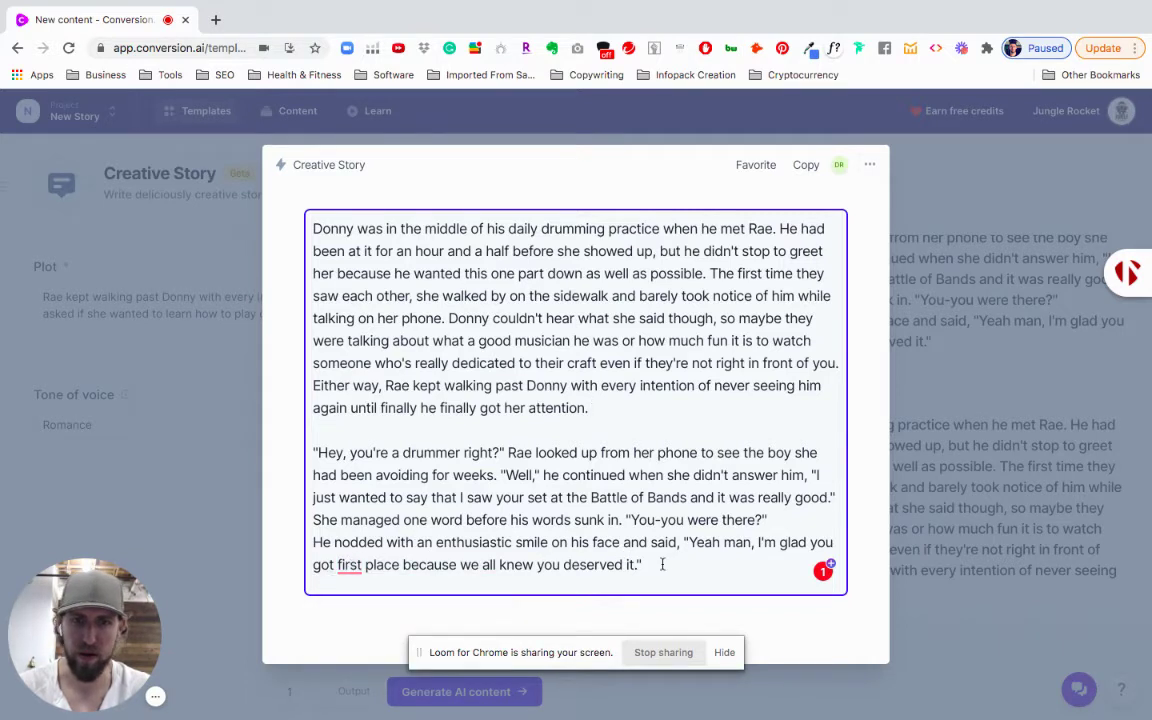
left_click(140, 332)
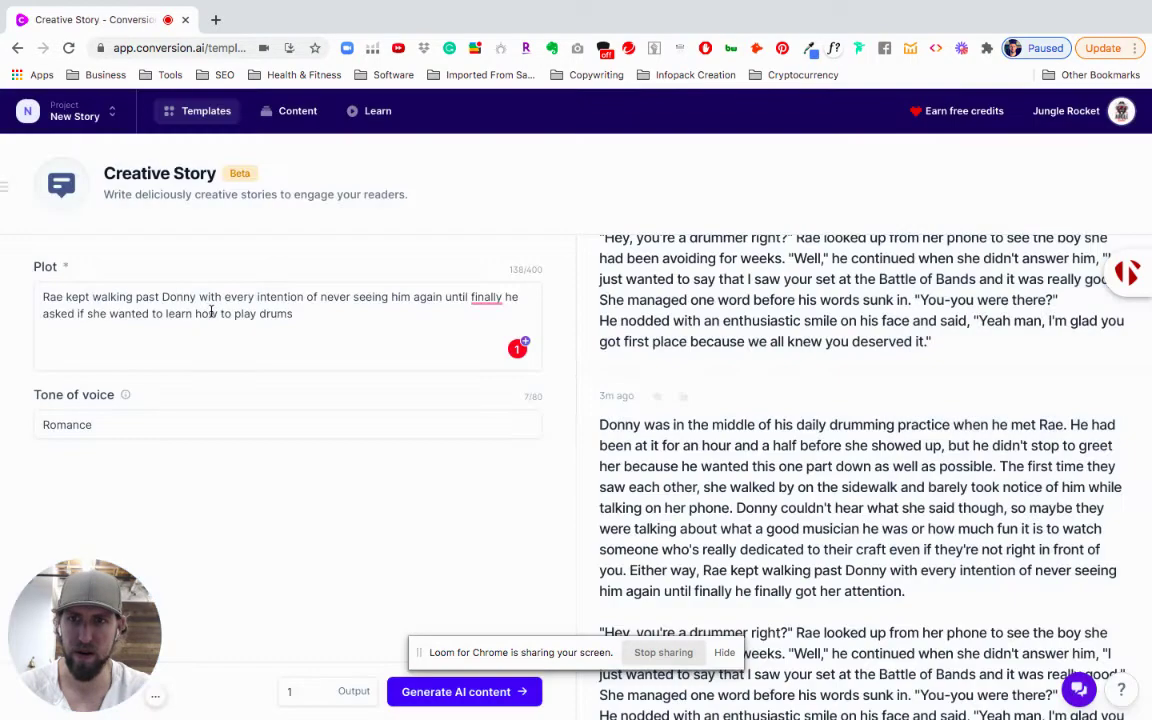
left_click(211, 312)
key("ctrl+a")
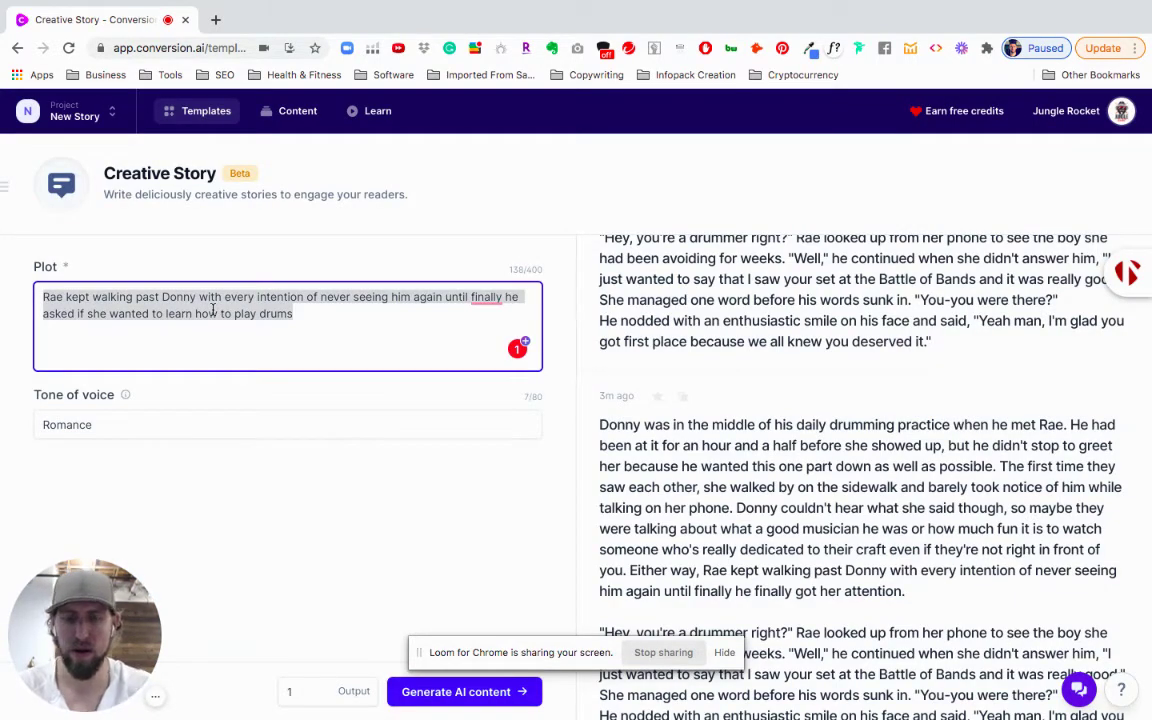
scroll(951, 370, "up", 1)
left_click(1094, 262)
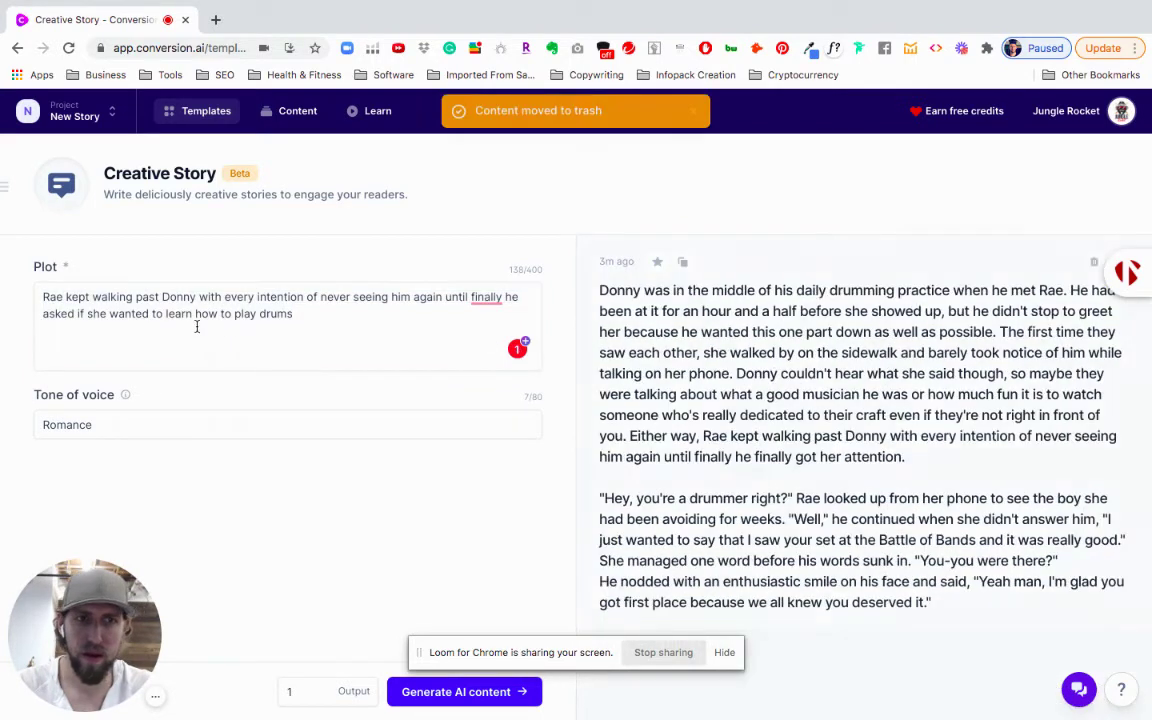
Step: Replace the plot with "Donny asked Rae is she wanted to start a band" and generate new AI content
left_click(236, 312)
key("ctrl+a")
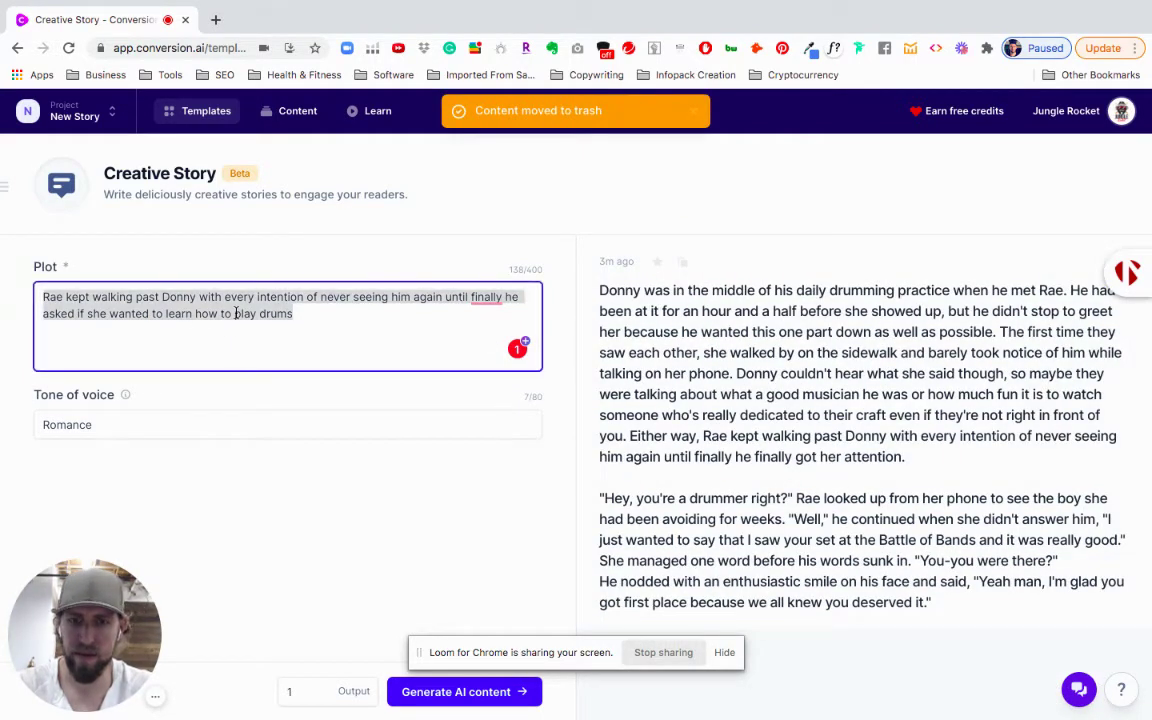
type("Donny asked")
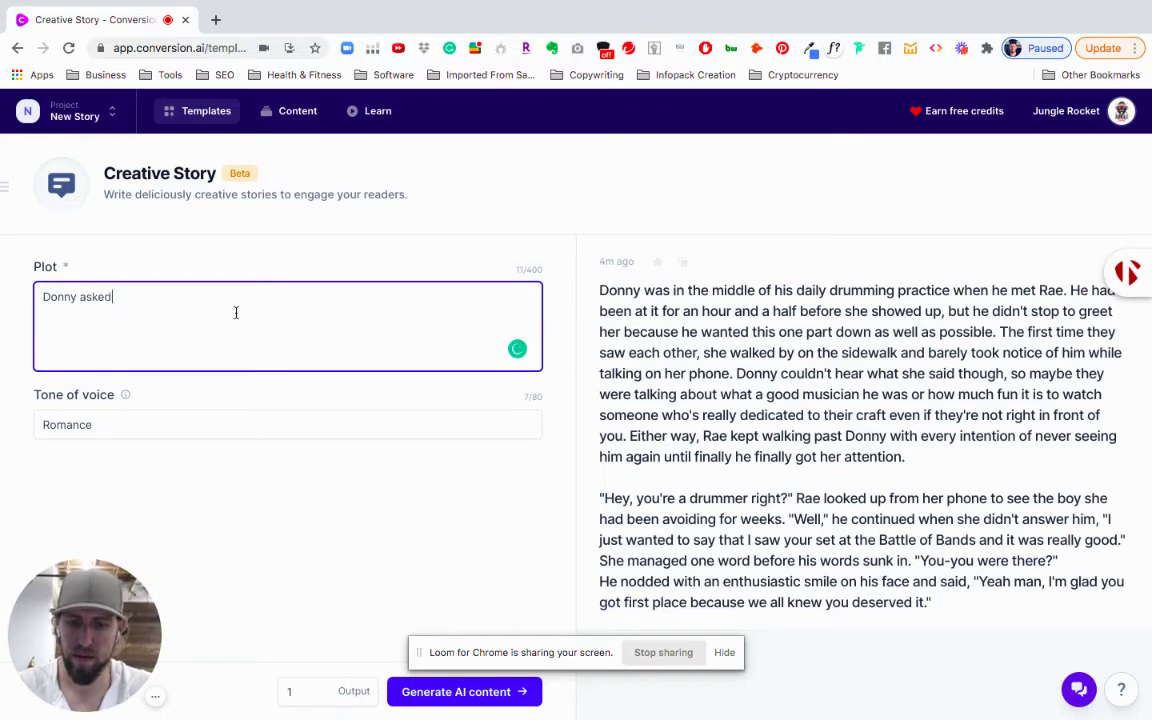
type(" Rae is she wanted to start a band")
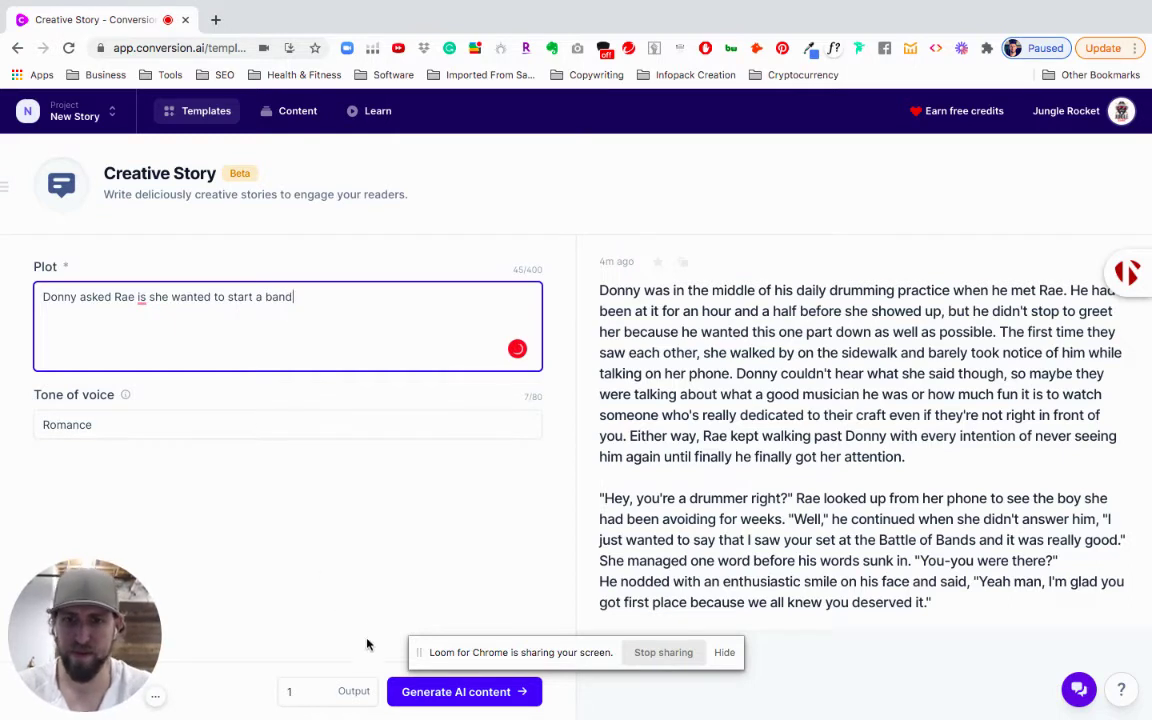
left_click(398, 691)
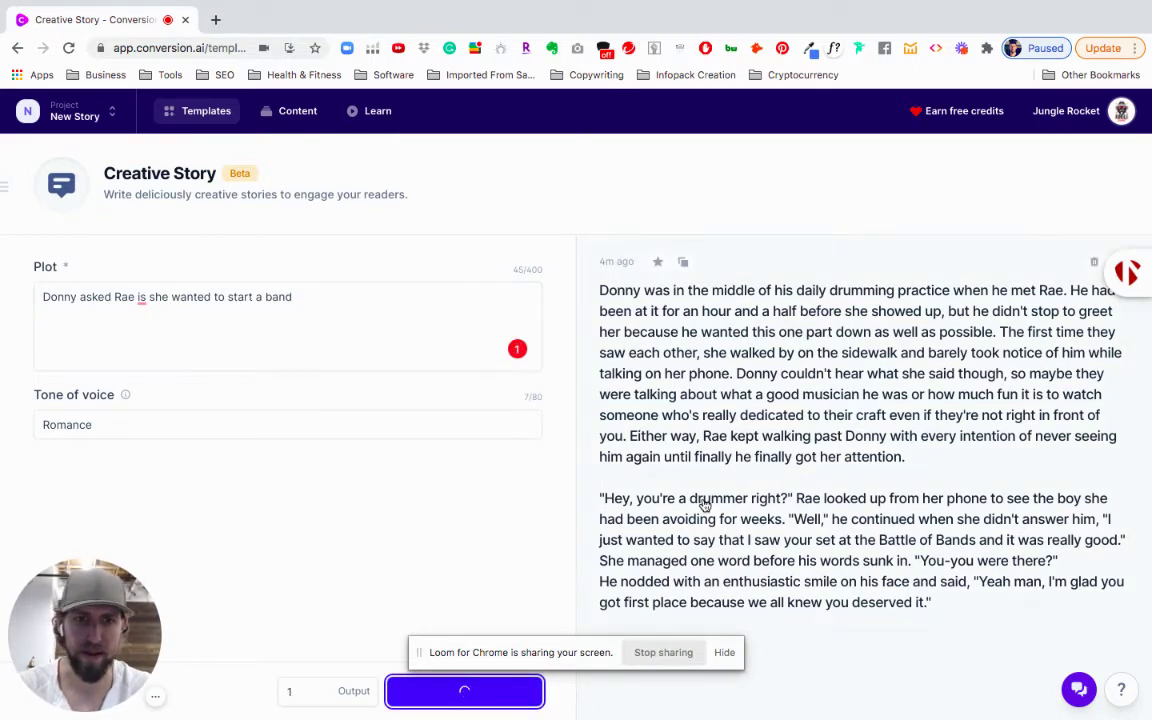
scroll(704, 505, "down", 1)
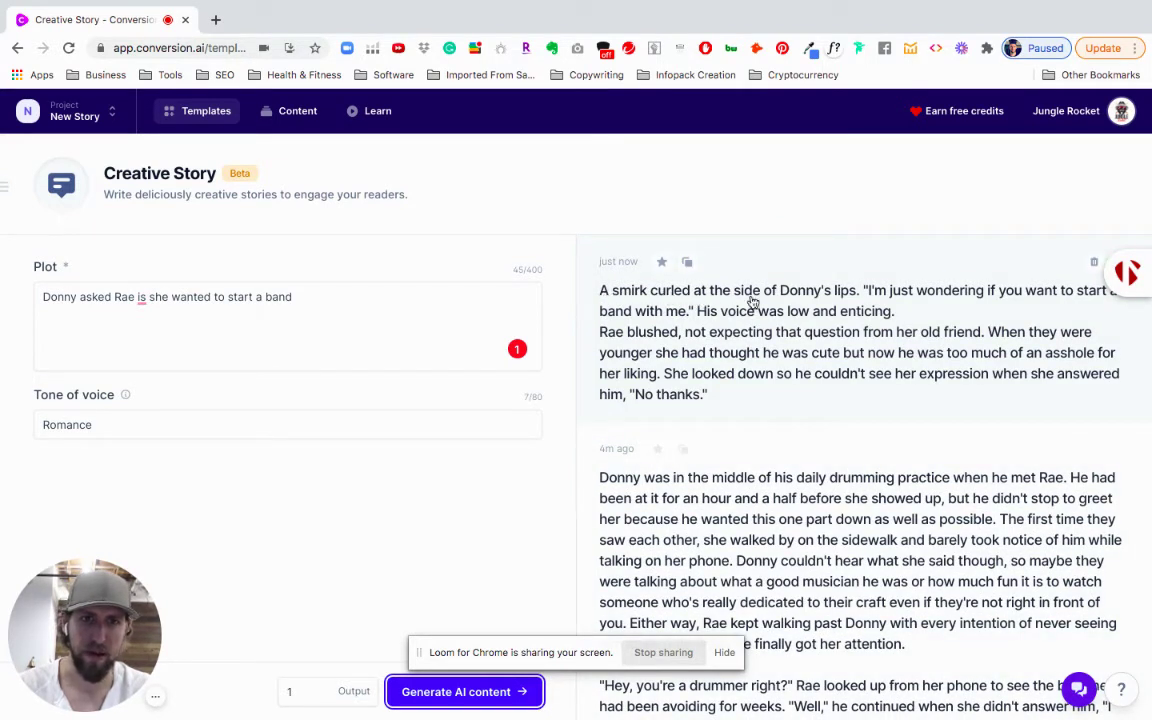
double_click(112, 428)
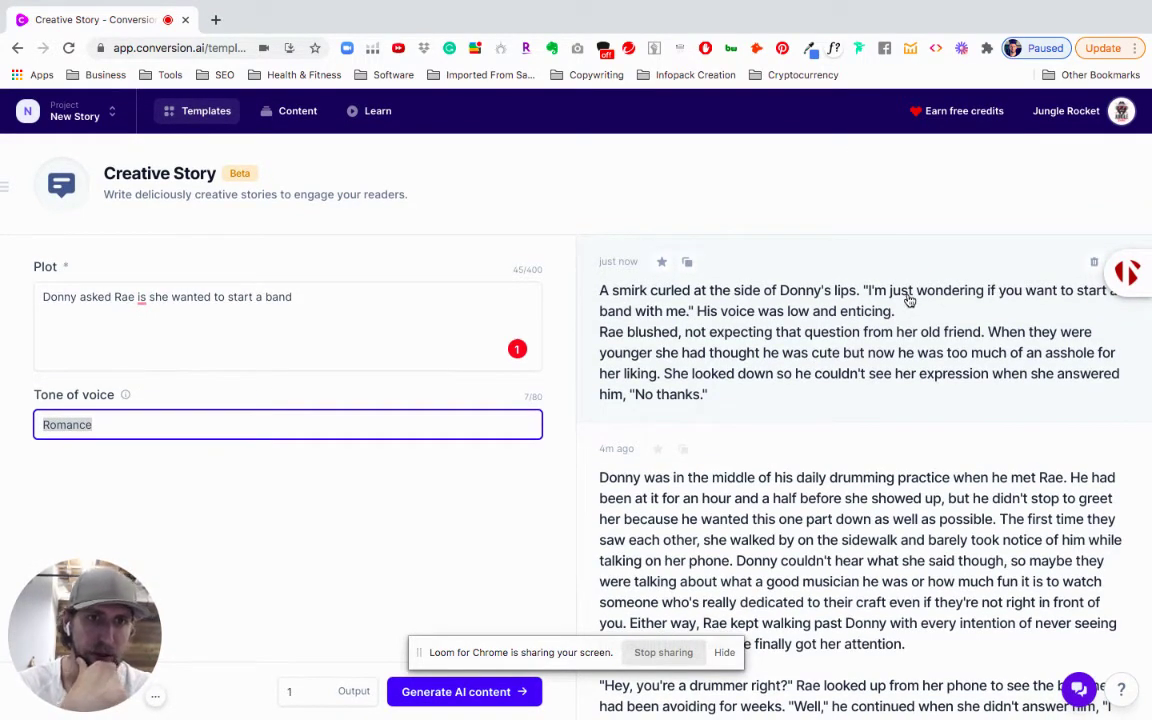
Step: Open the new "A smirk curled" output and insert "she had ignored for a long time" after "her old friend"
left_click(803, 305)
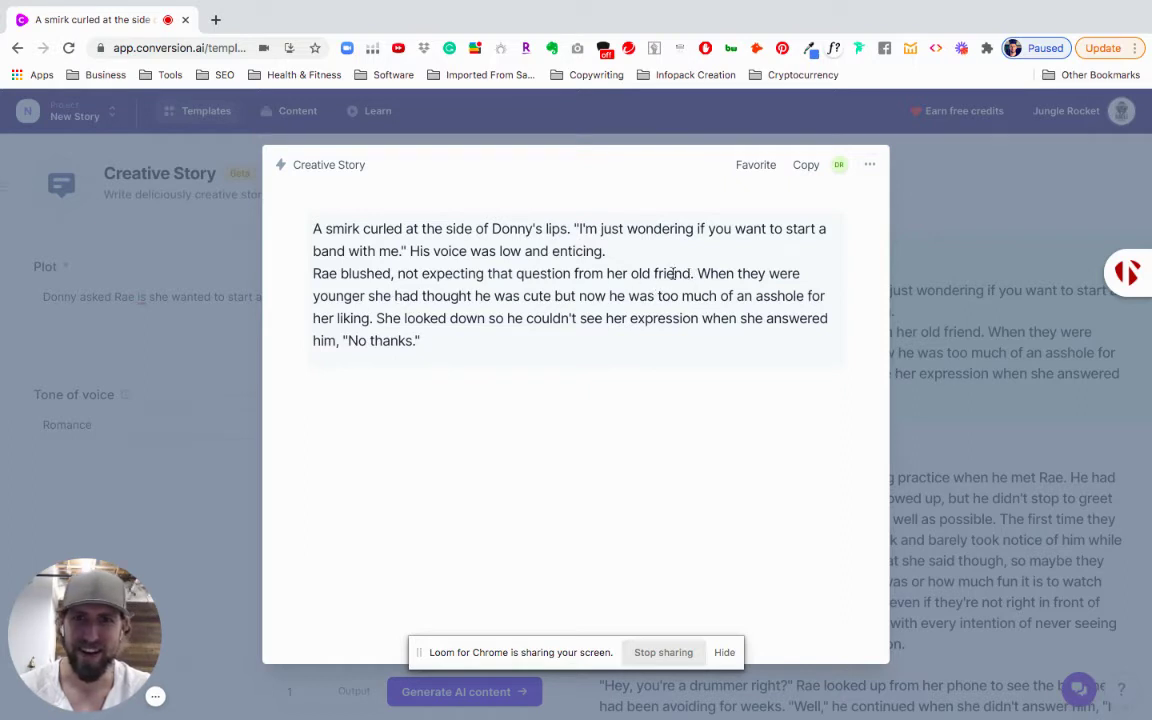
left_click(691, 274)
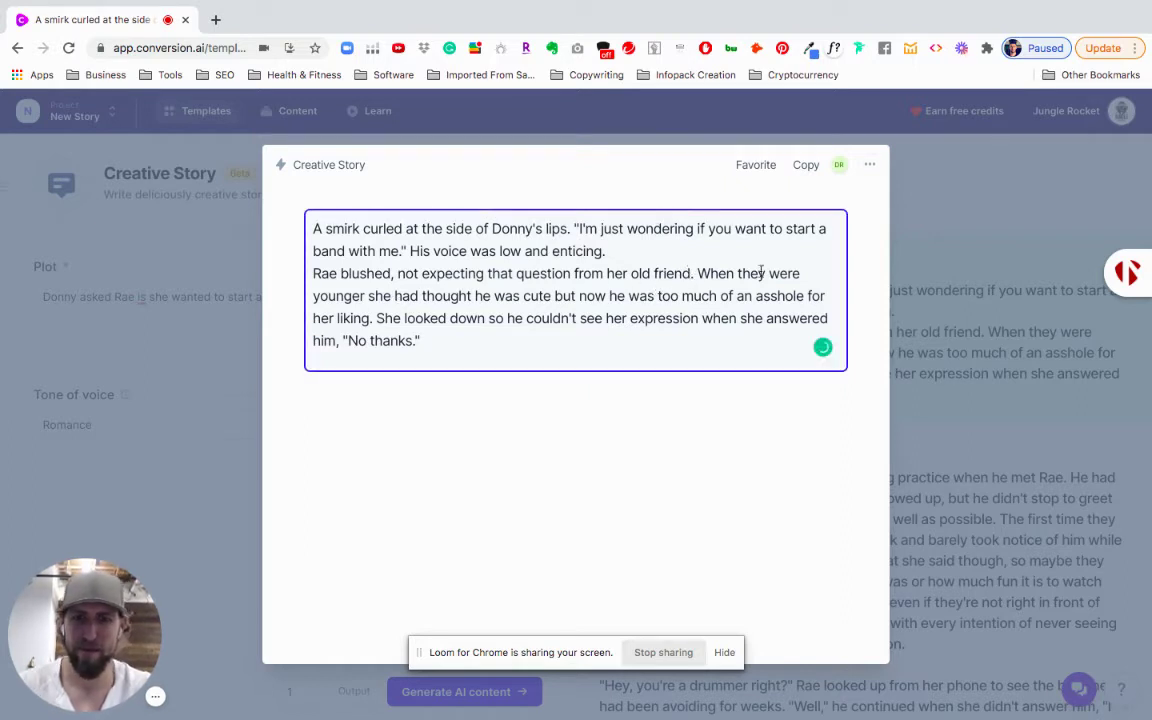
type("she had ignored ")
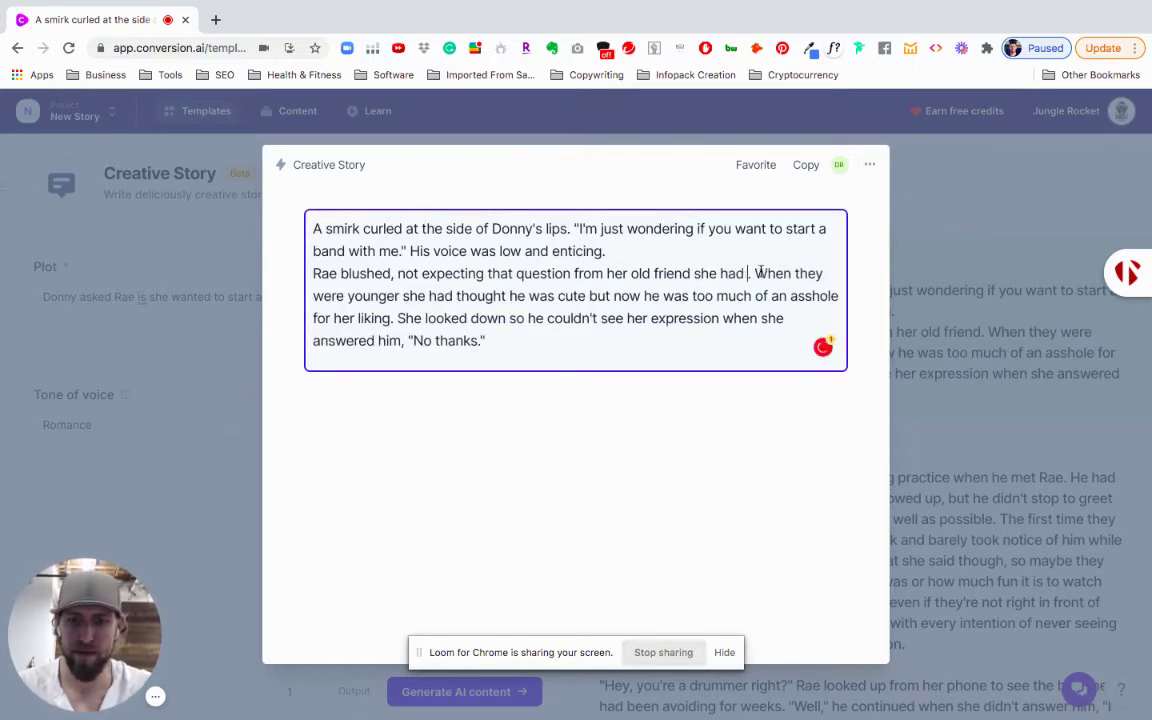
type("for ")
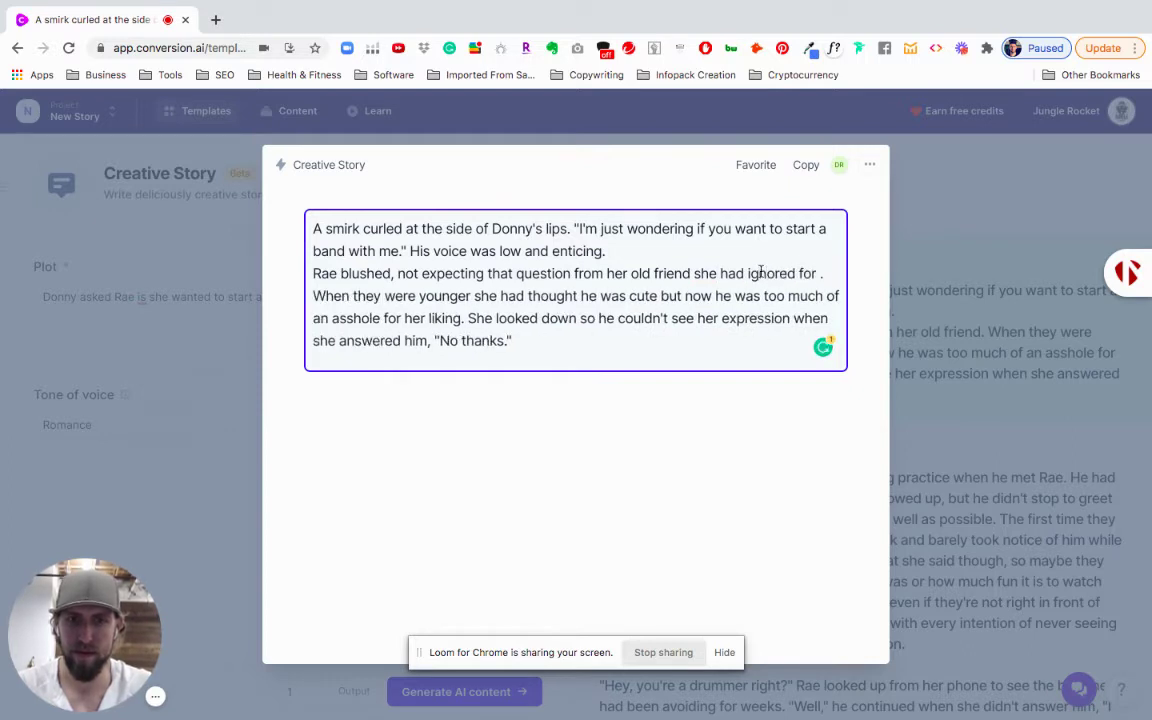
type("a long tim")
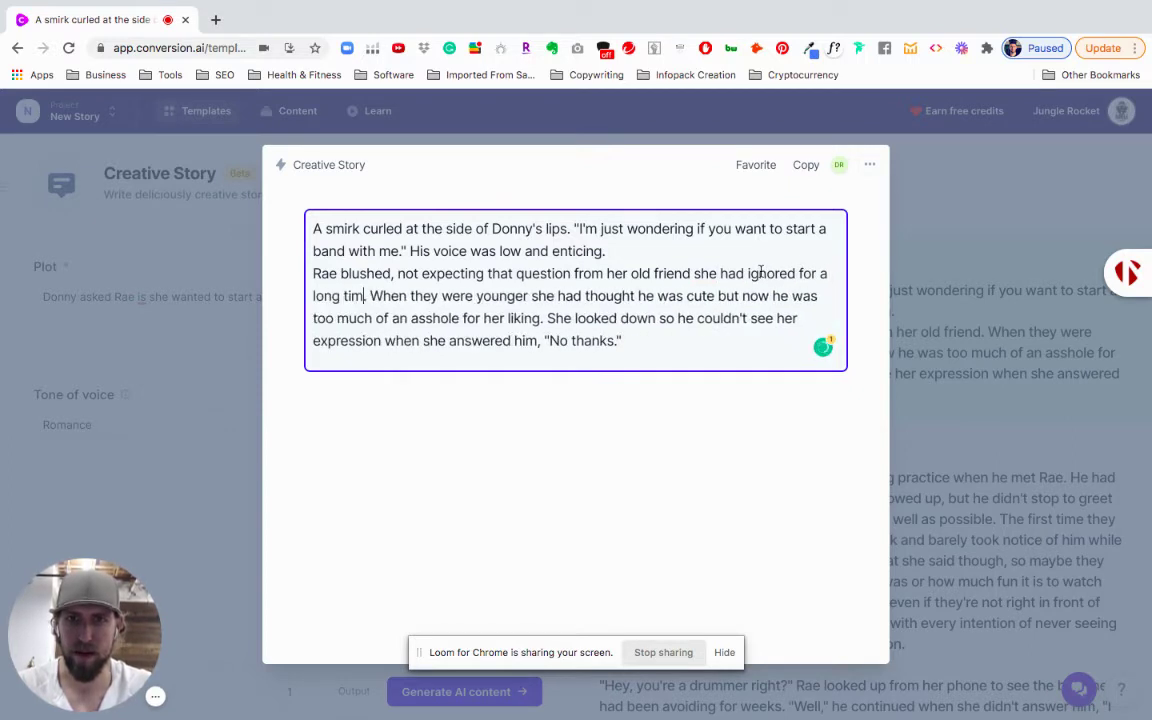
type("e.")
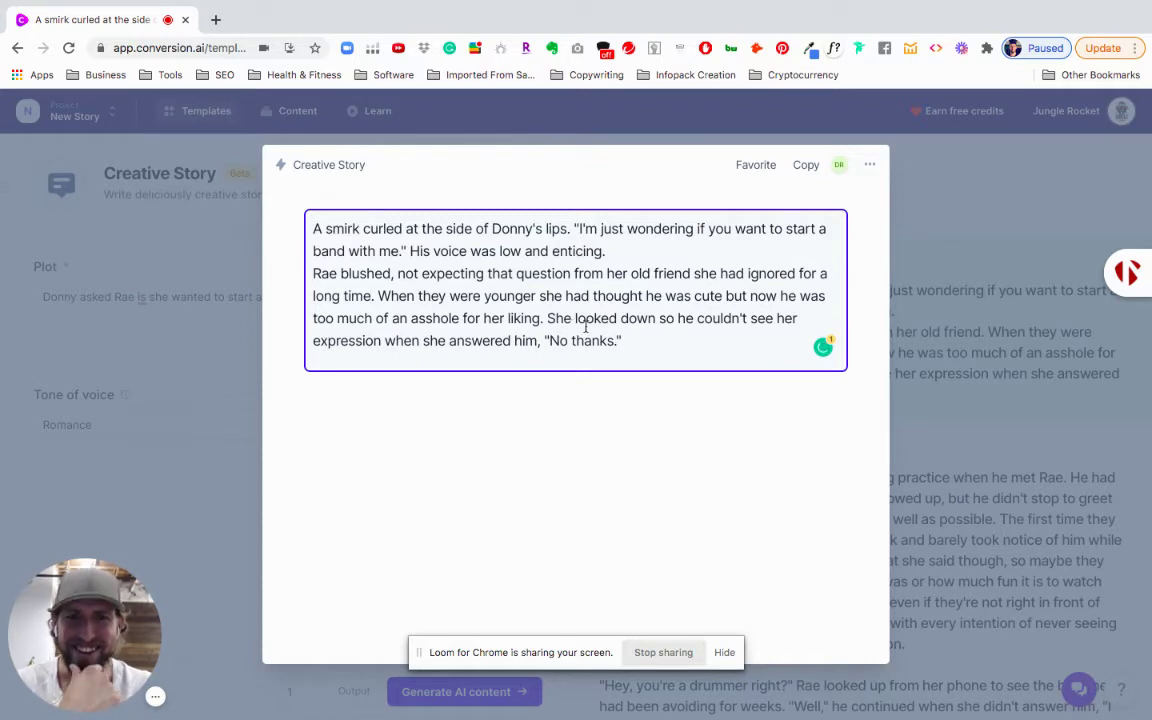
Step: Copy the entire text of the edited "A smirk curled" output and close it
left_click(155, 700)
left_click(155, 700)
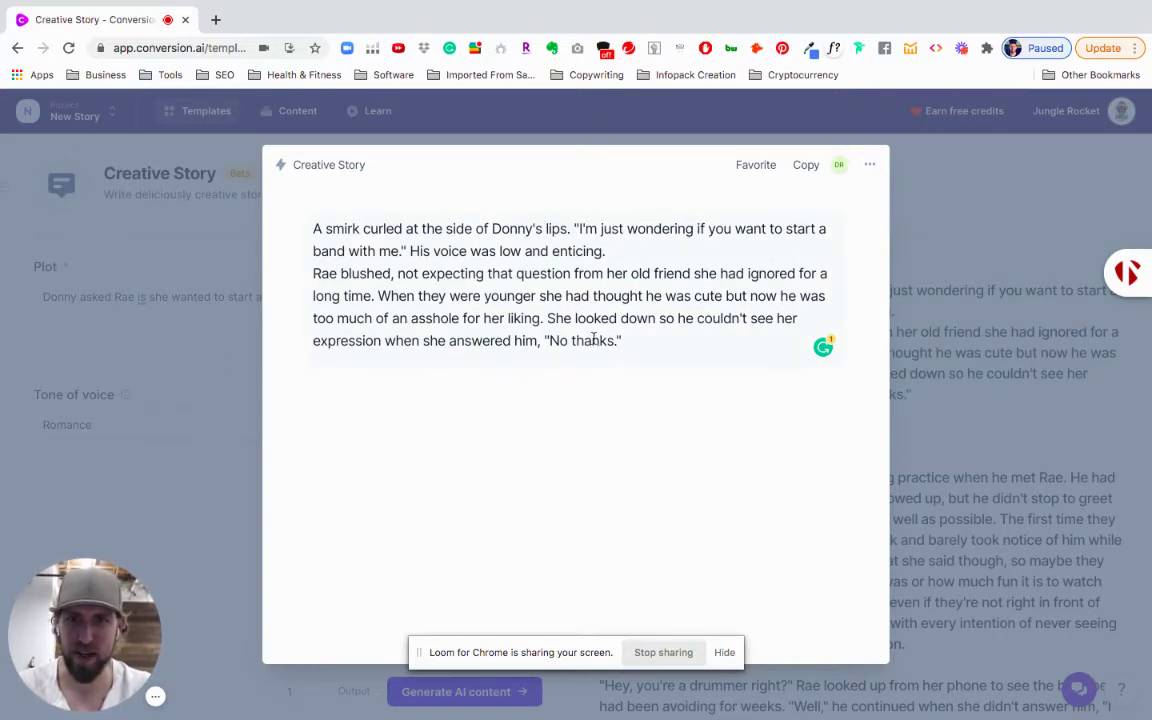
triple_click(521, 280)
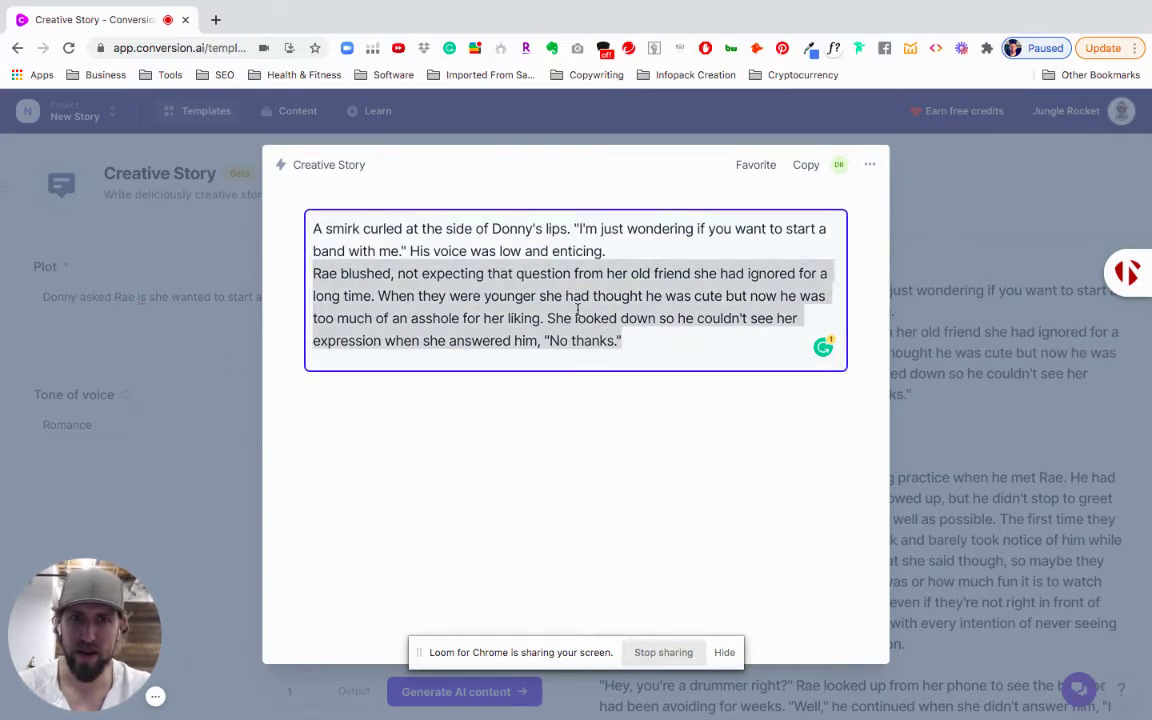
left_click(614, 360)
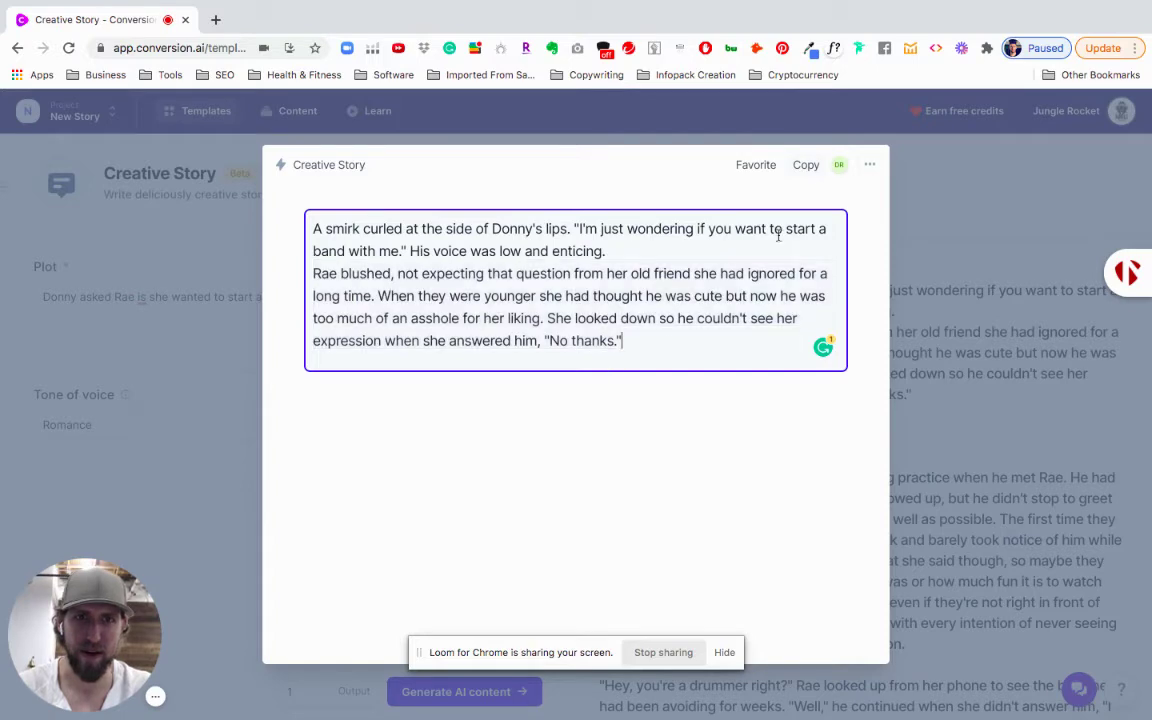
left_click(813, 174)
left_click(901, 262)
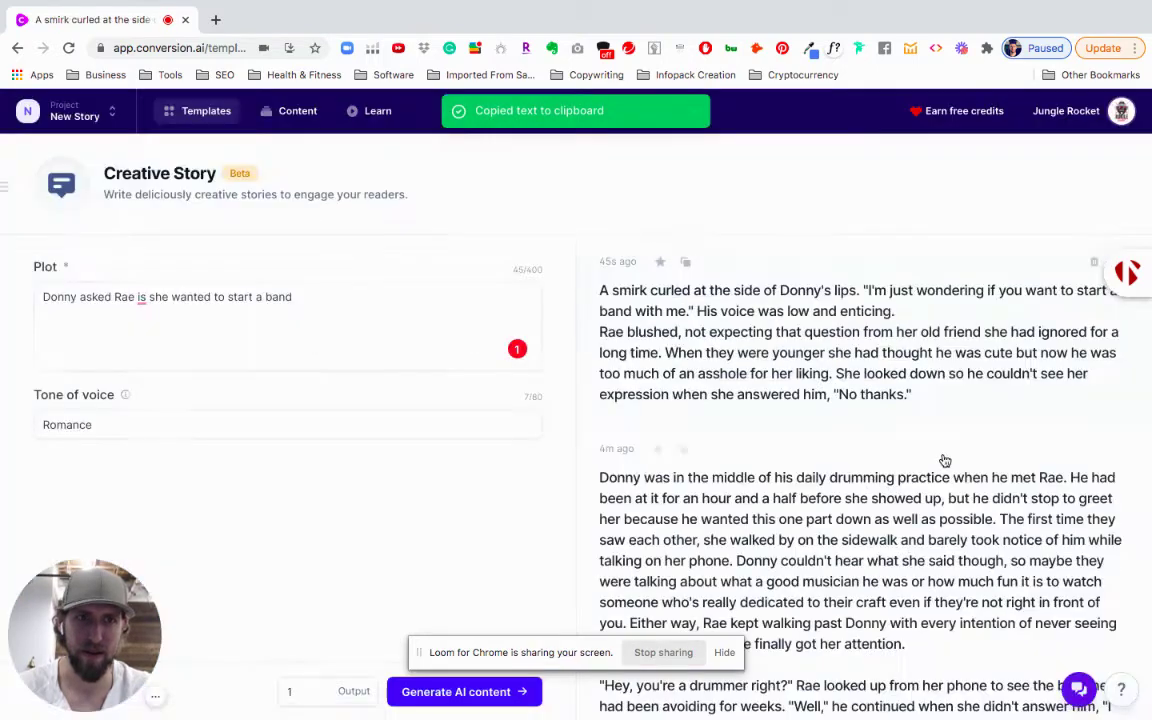
Step: Open the combined story and paste the copied text at its end as a new paragraph after a blank line
scroll(830, 500, "down", 3)
left_click(838, 476)
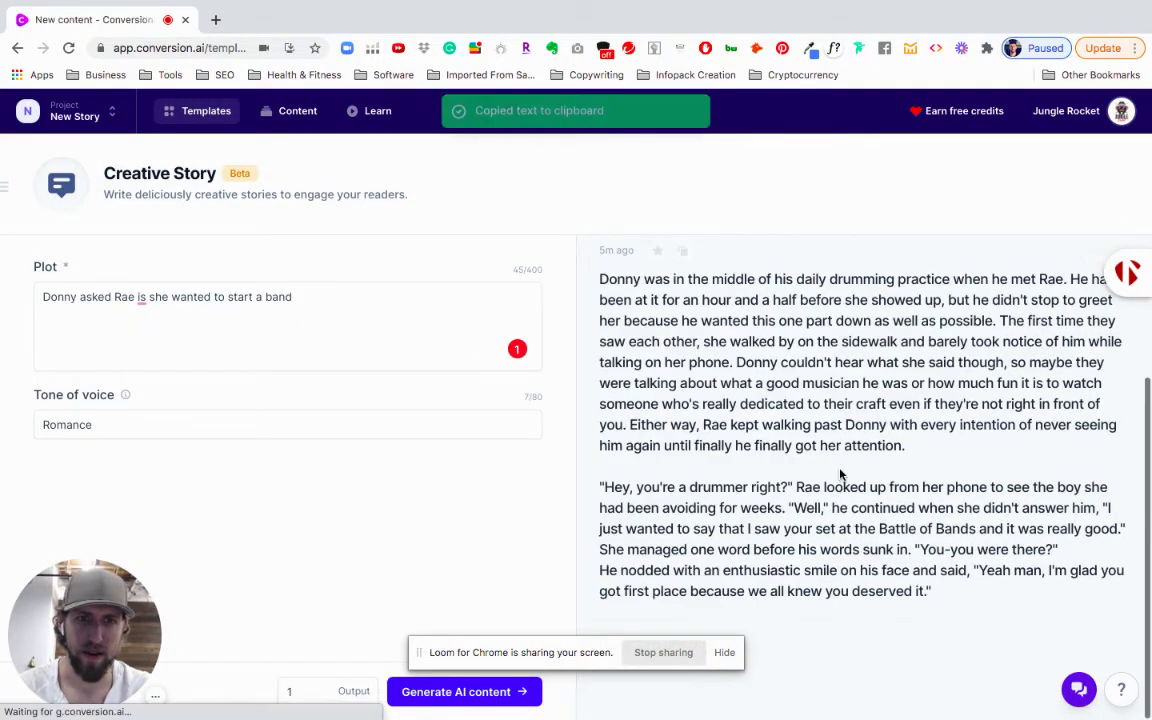
left_click(696, 566)
key("Return")
key("Return")
key("ctrl+v")
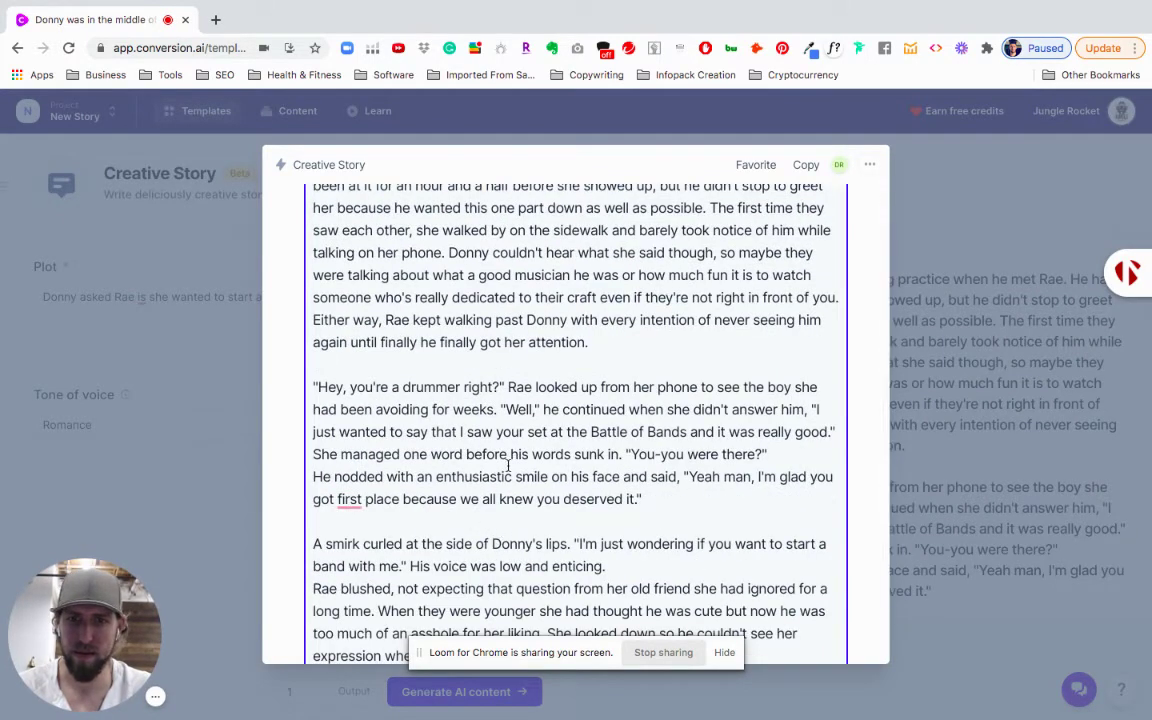
scroll(508, 465, "down", 1)
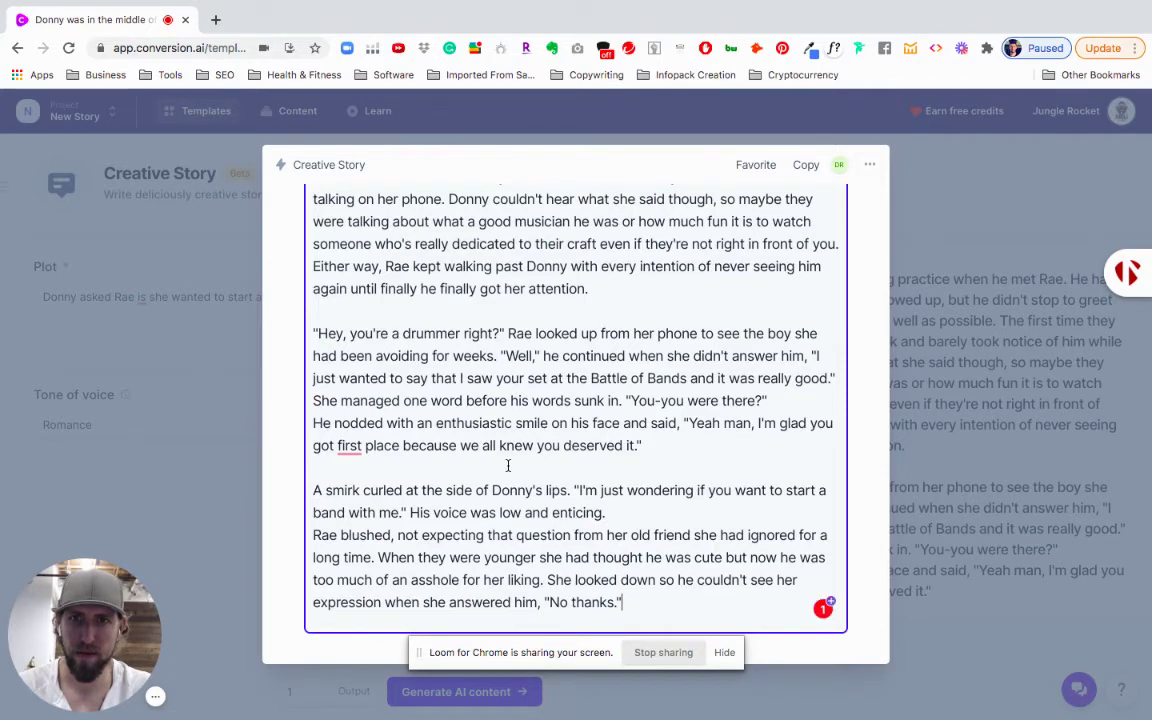
scroll(508, 466, "up", 2)
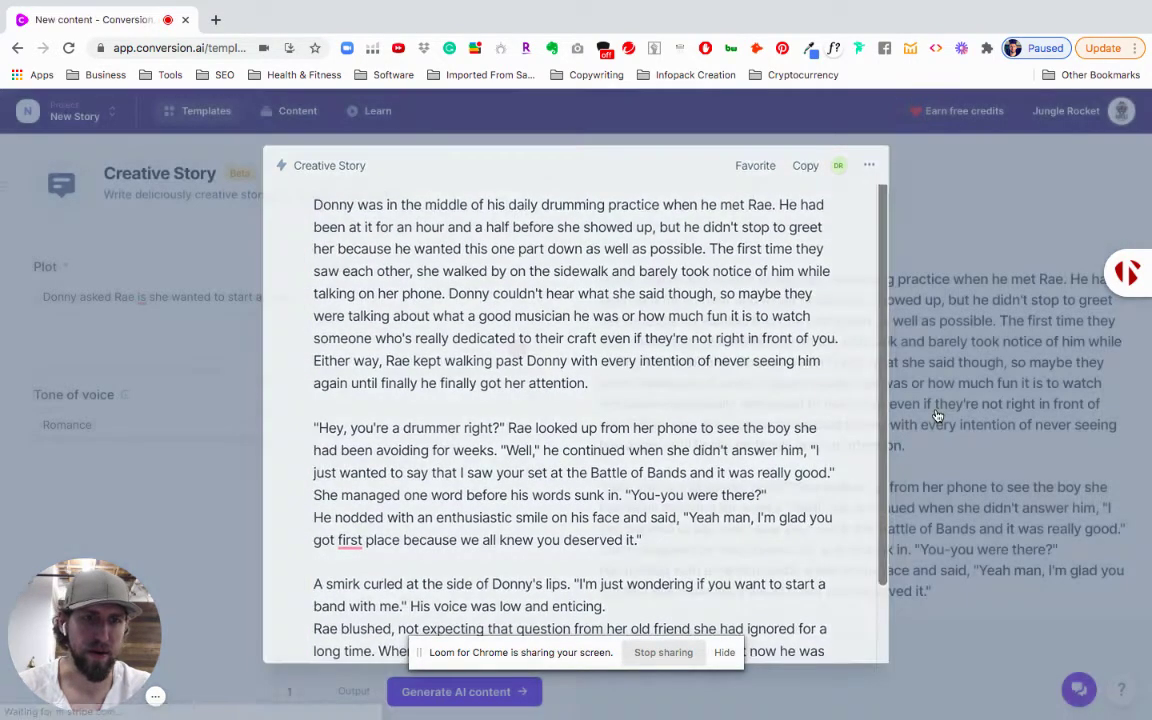
Step: Close the combined story and move the separate "A smirk curled" output to trash
left_click(936, 413)
scroll(944, 380, "down", 4)
scroll(944, 380, "up", 1)
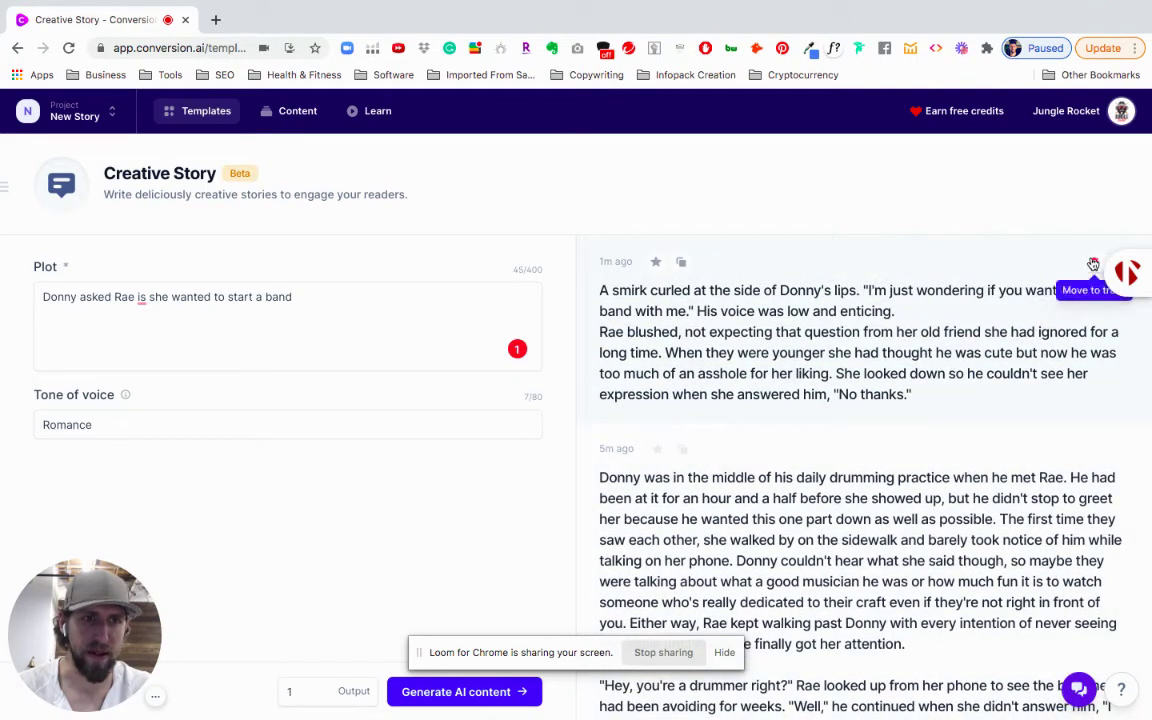
left_click(1093, 264)
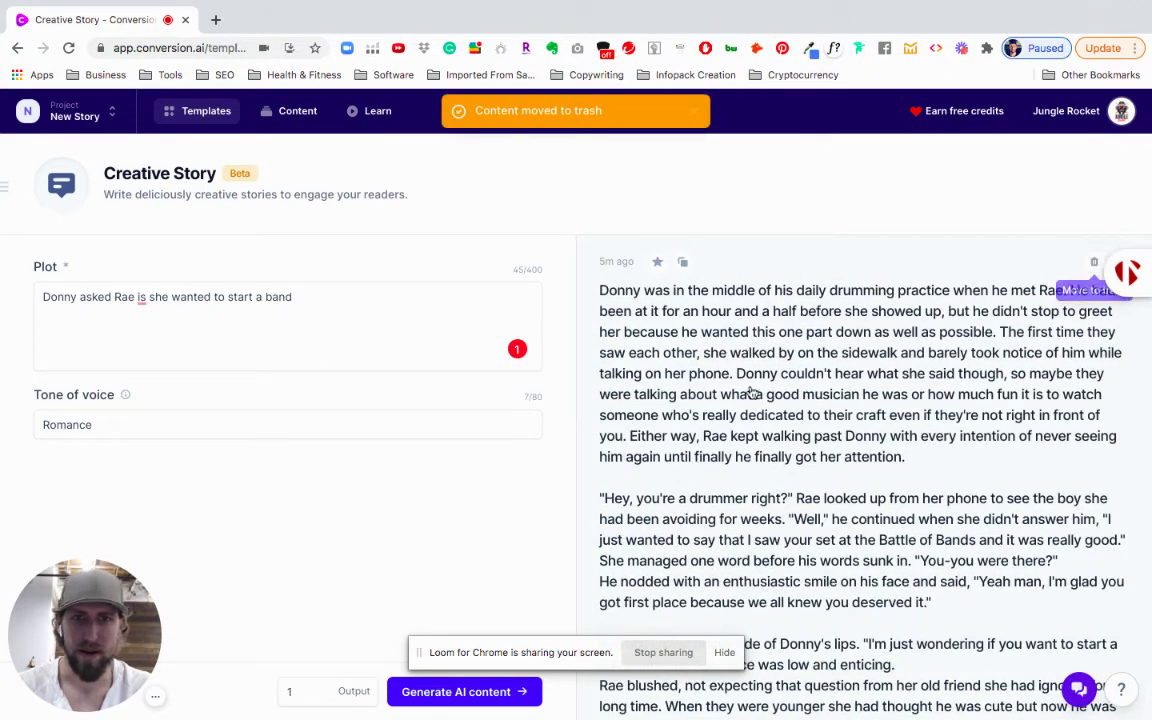
Step: Read through the combined story from beginning to end, including in its opened editor, and close it
scroll(750, 420, "down", 1)
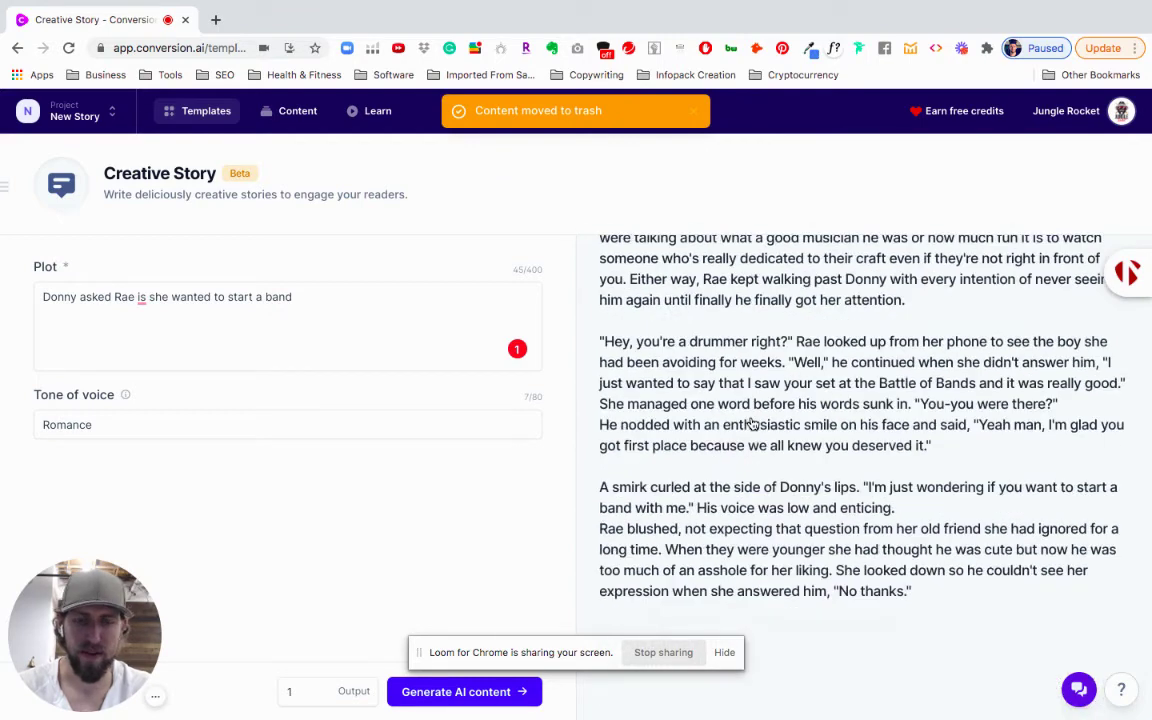
scroll(752, 424, "up", 2)
scroll(752, 424, "down", 2)
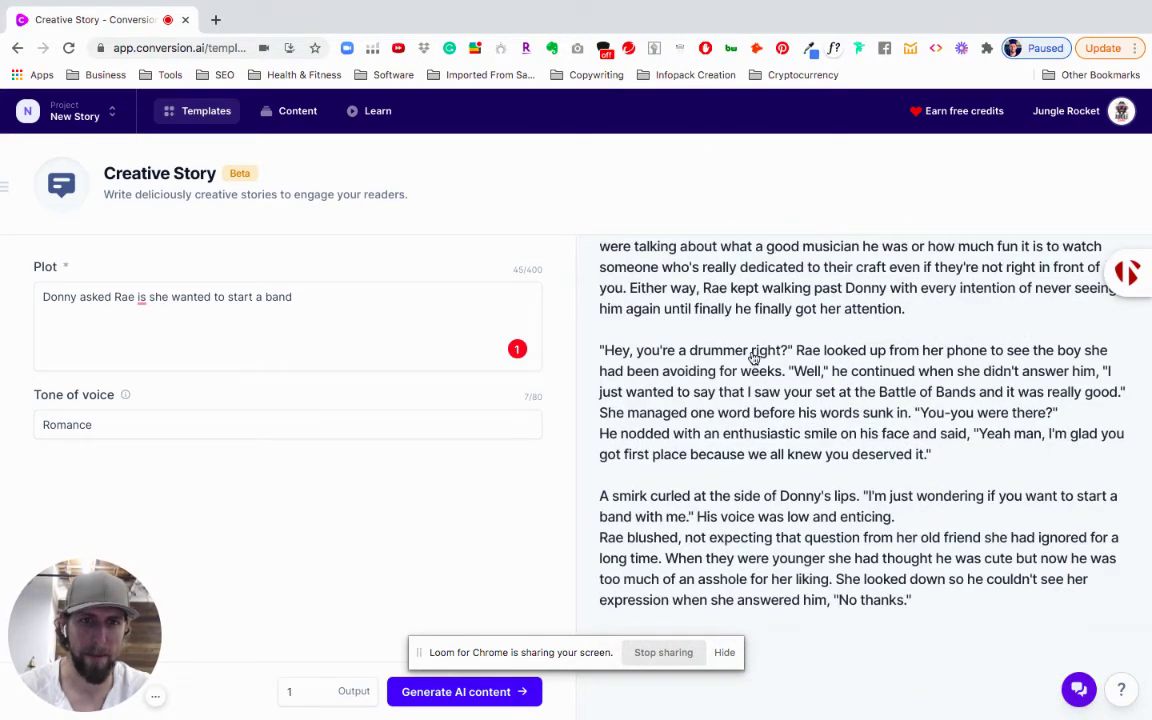
left_click(752, 352)
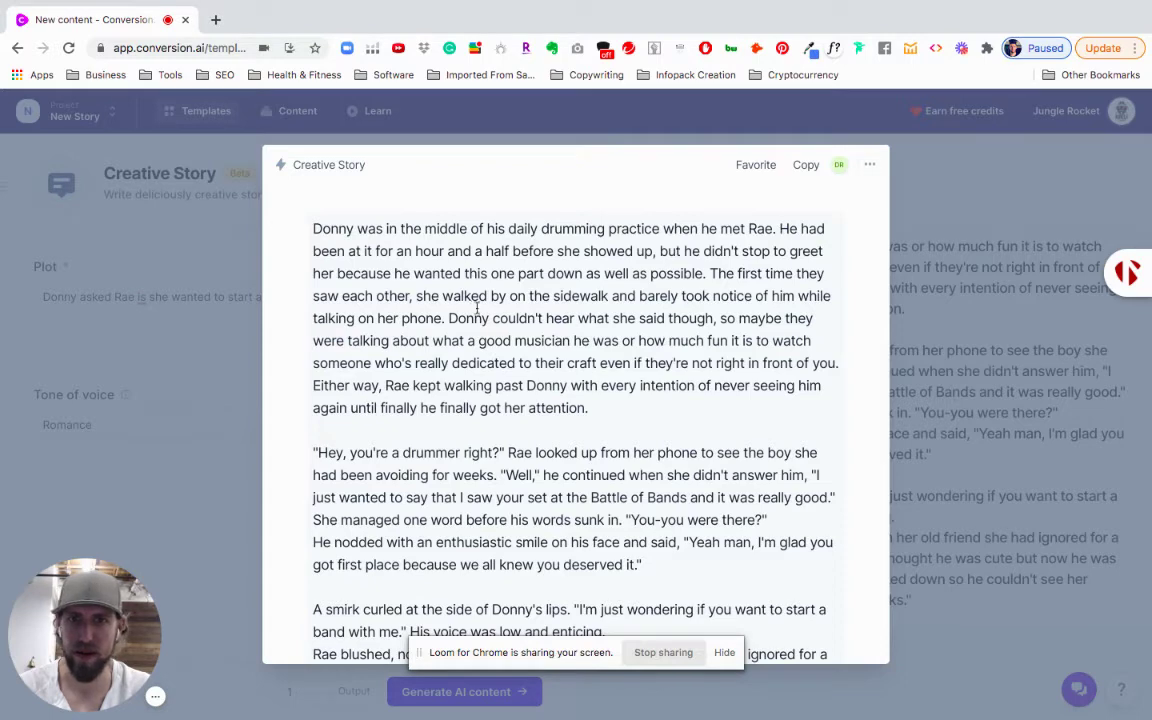
scroll(566, 342, "down", 3)
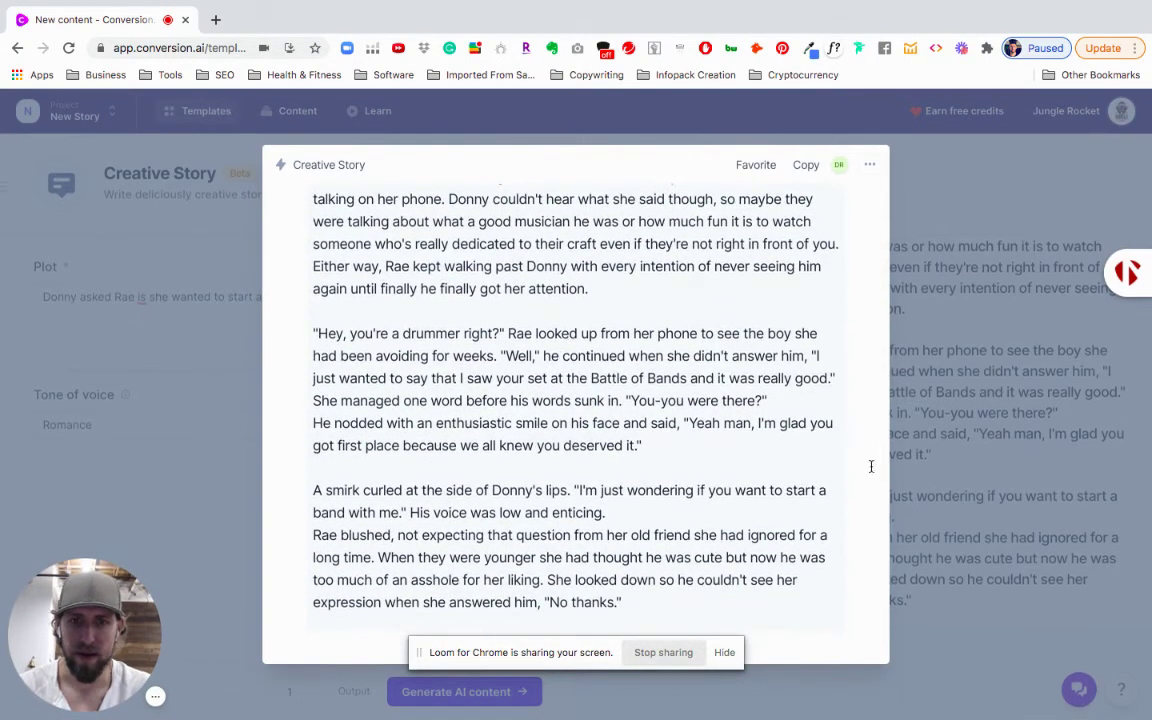
left_click(937, 397)
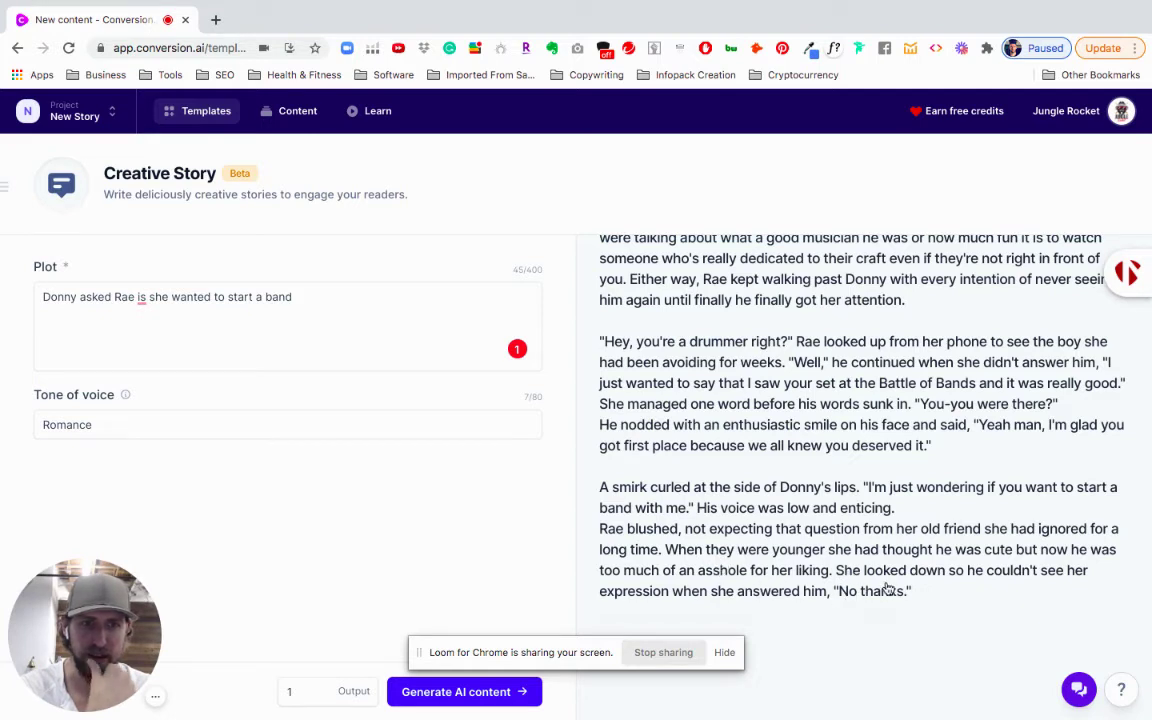
Step: Replace the plot with "Donny asked Rae if she didn't like him because he was an asshole drummer" and generate new AI content
triple_click(105, 296)
type("Do")
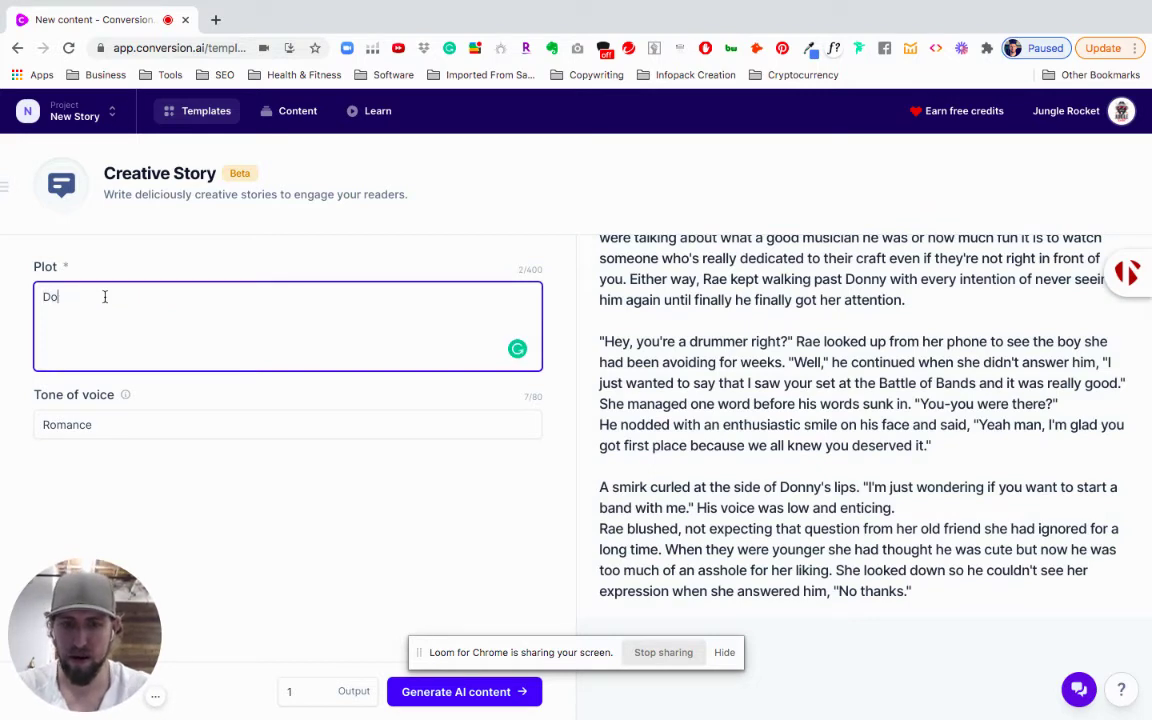
type("nny asked rae ")
type("Rae ")
type("if she did")
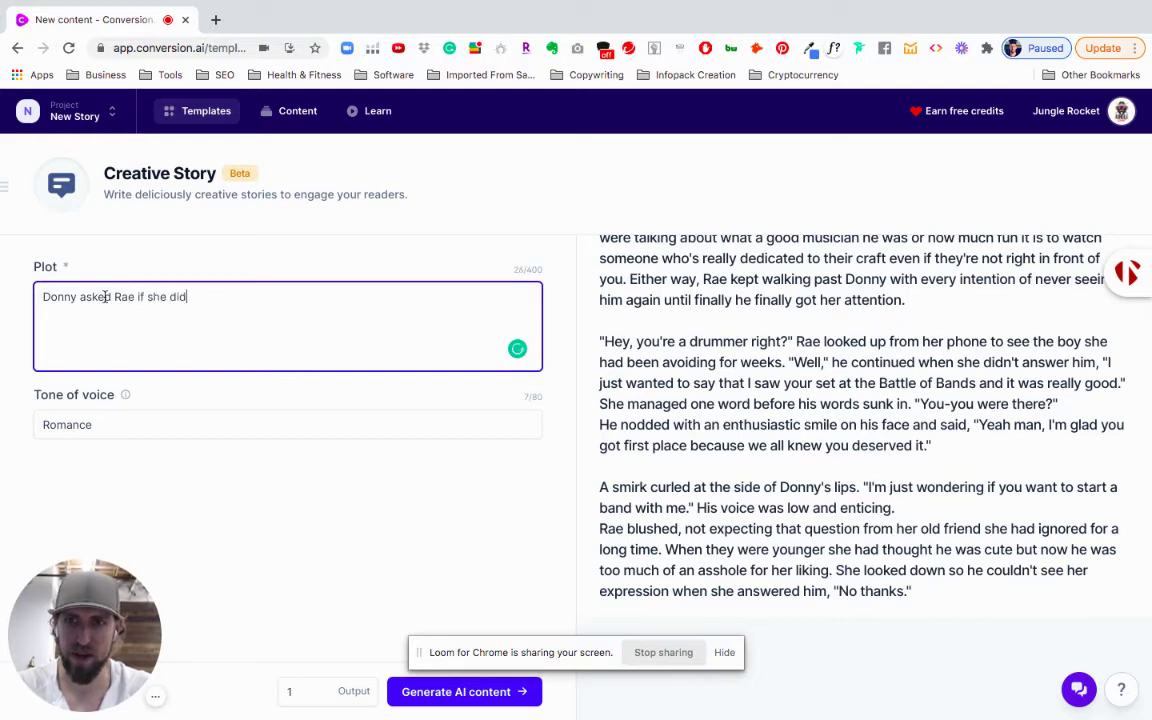
type("n't like him because he was an asshole drummer")
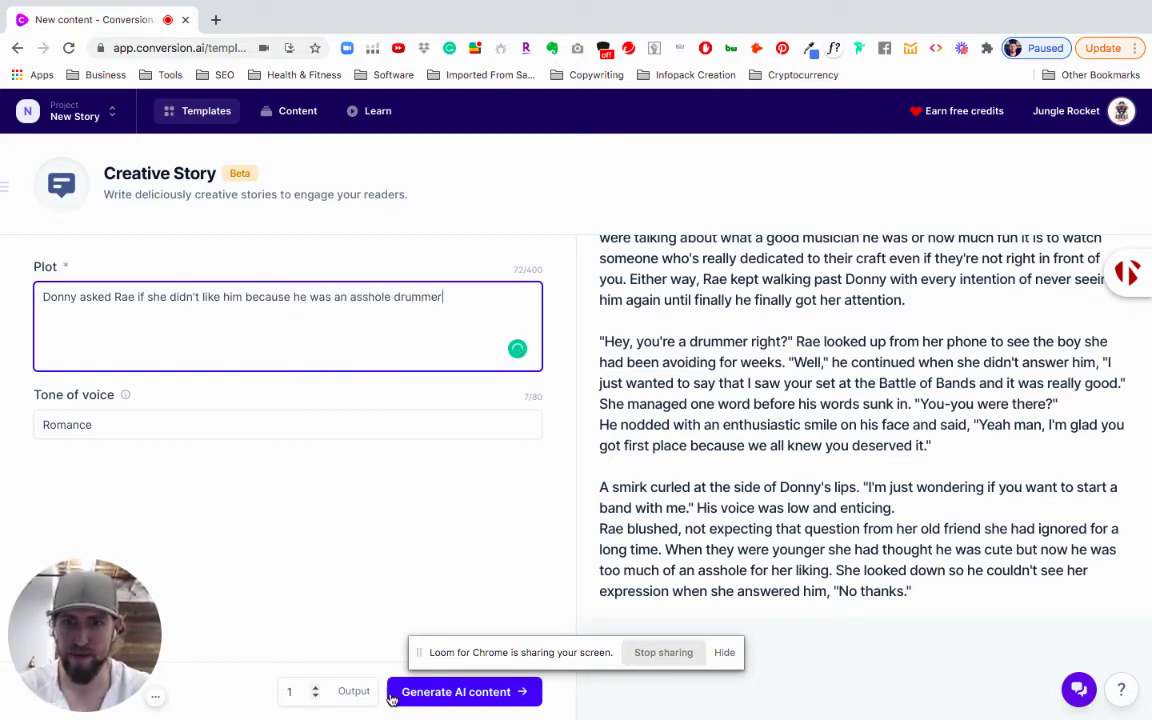
left_click(422, 694)
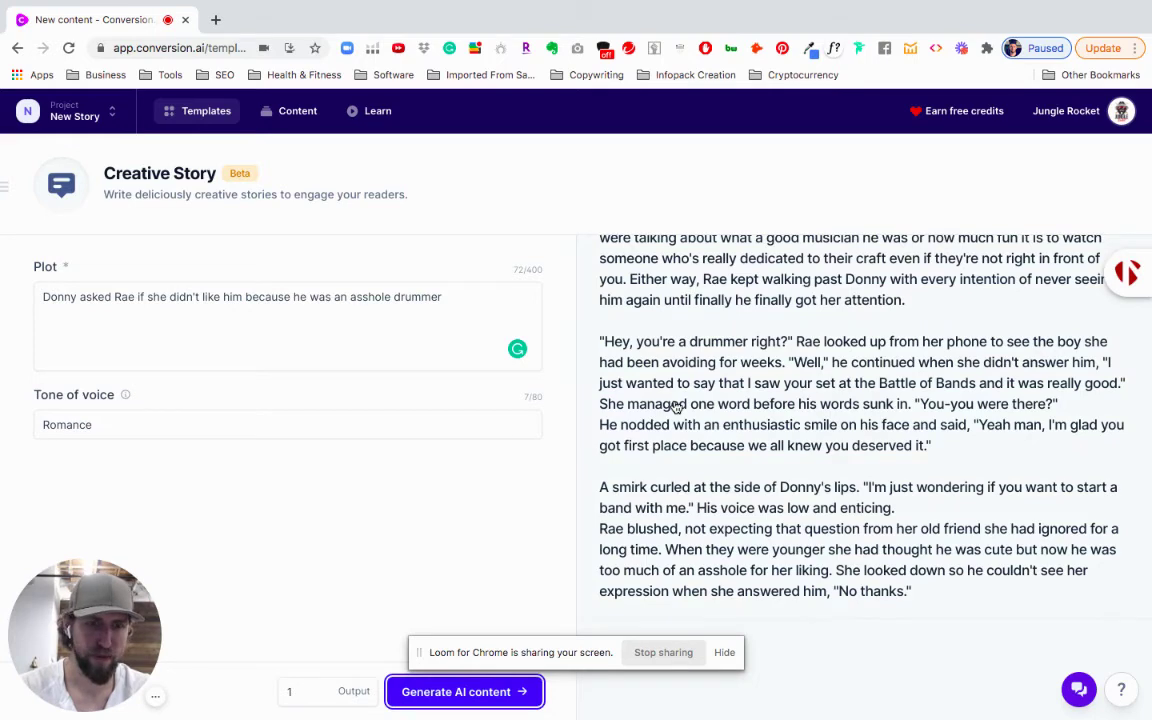
Step: Open the newest output and complete its unfinished last sentence with "because he was a better drummer than everyone else..."
scroll(676, 407, "up", 5)
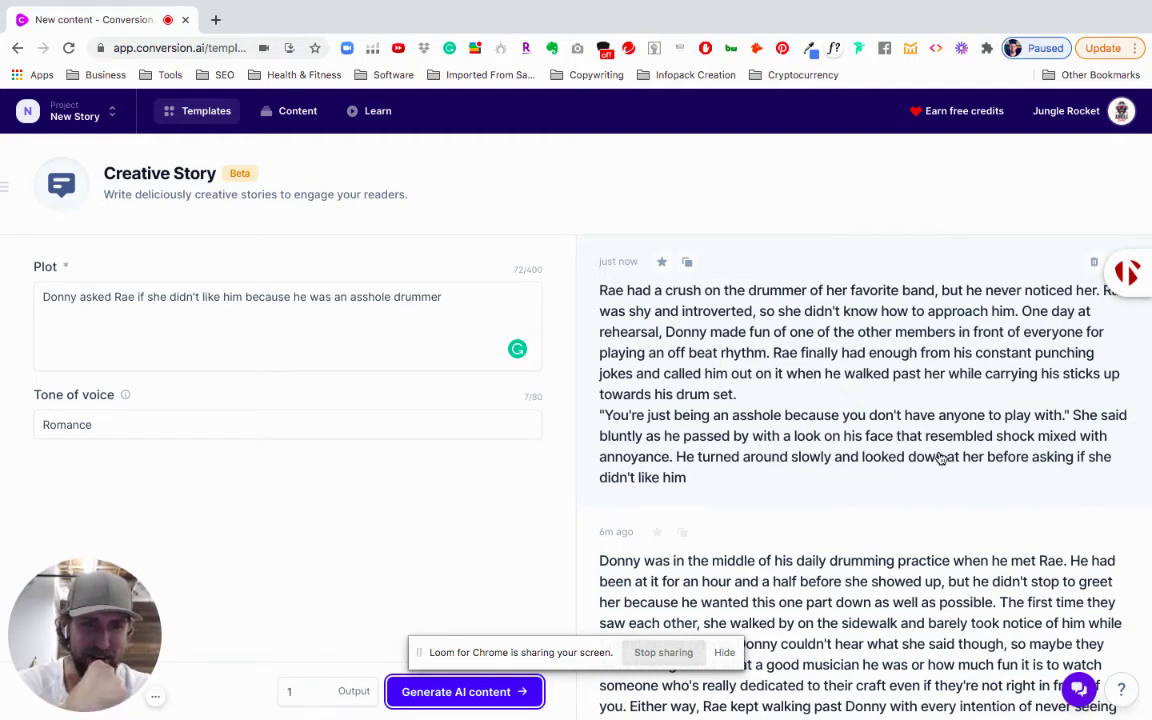
left_click(741, 477)
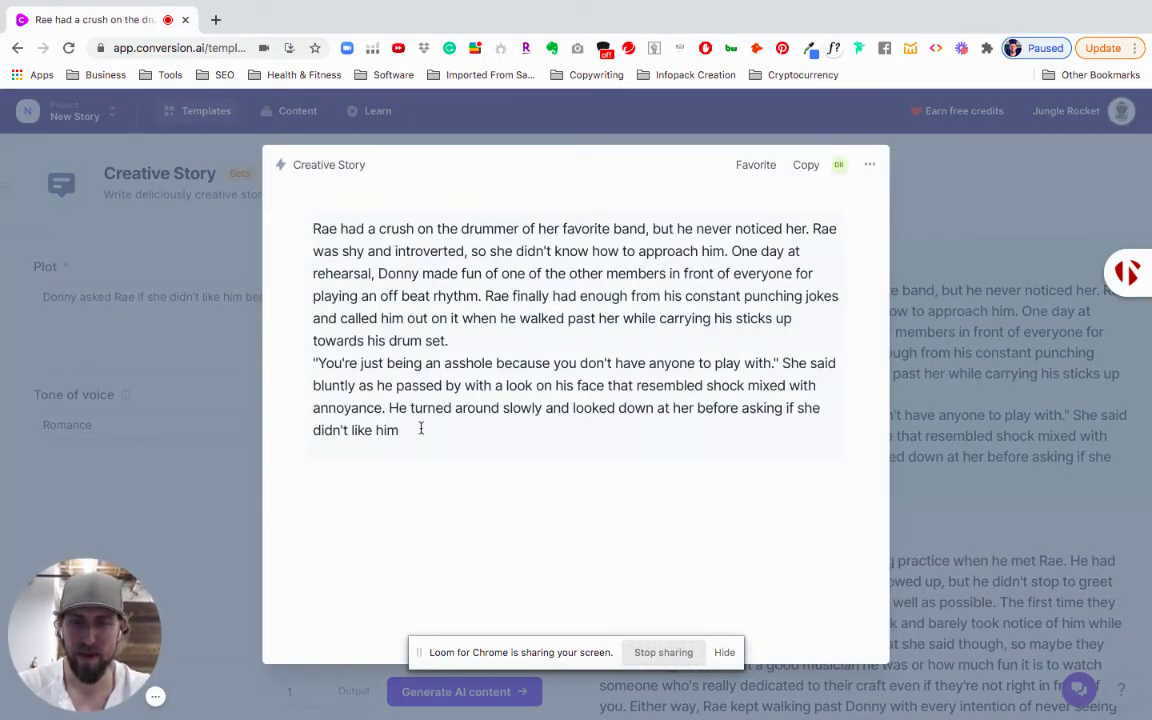
left_click(420, 428)
type("becau")
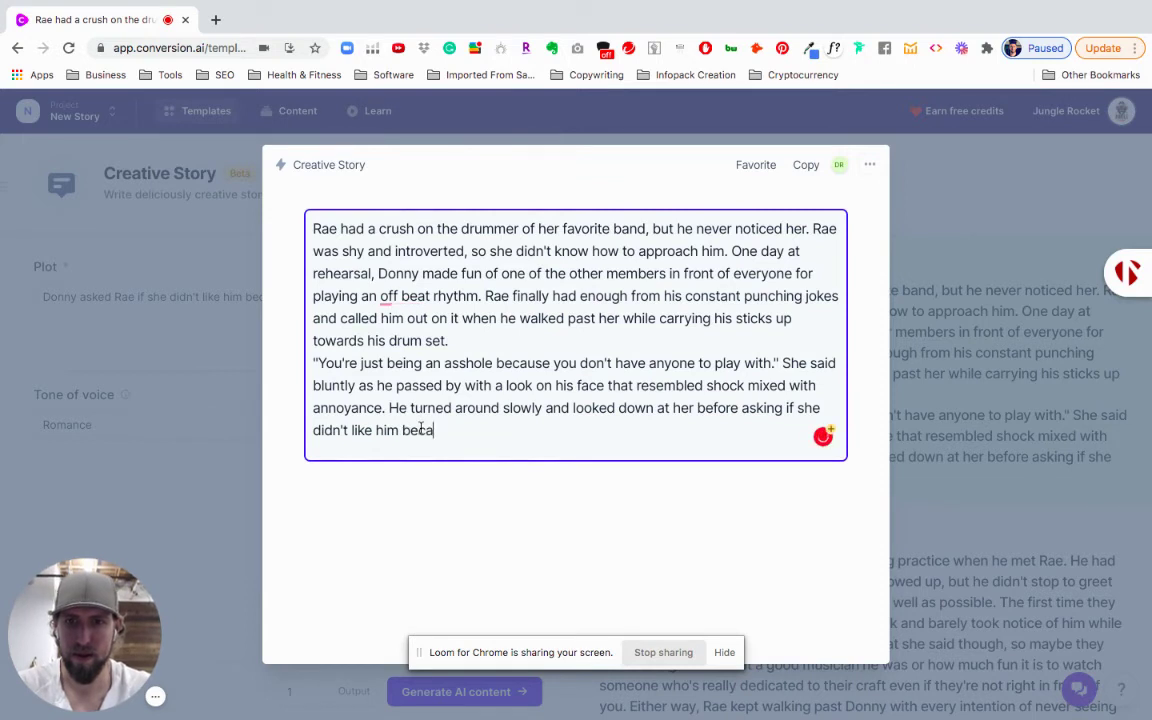
type("se he was a better drummer than everyone ")
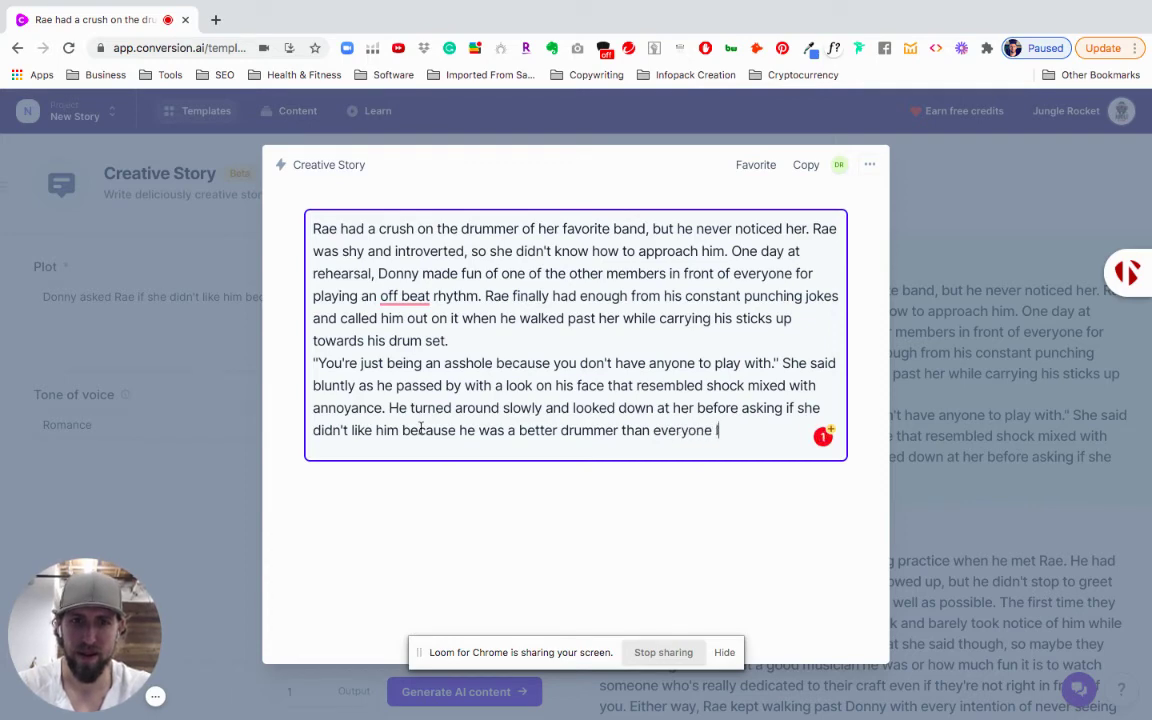
type("else...")
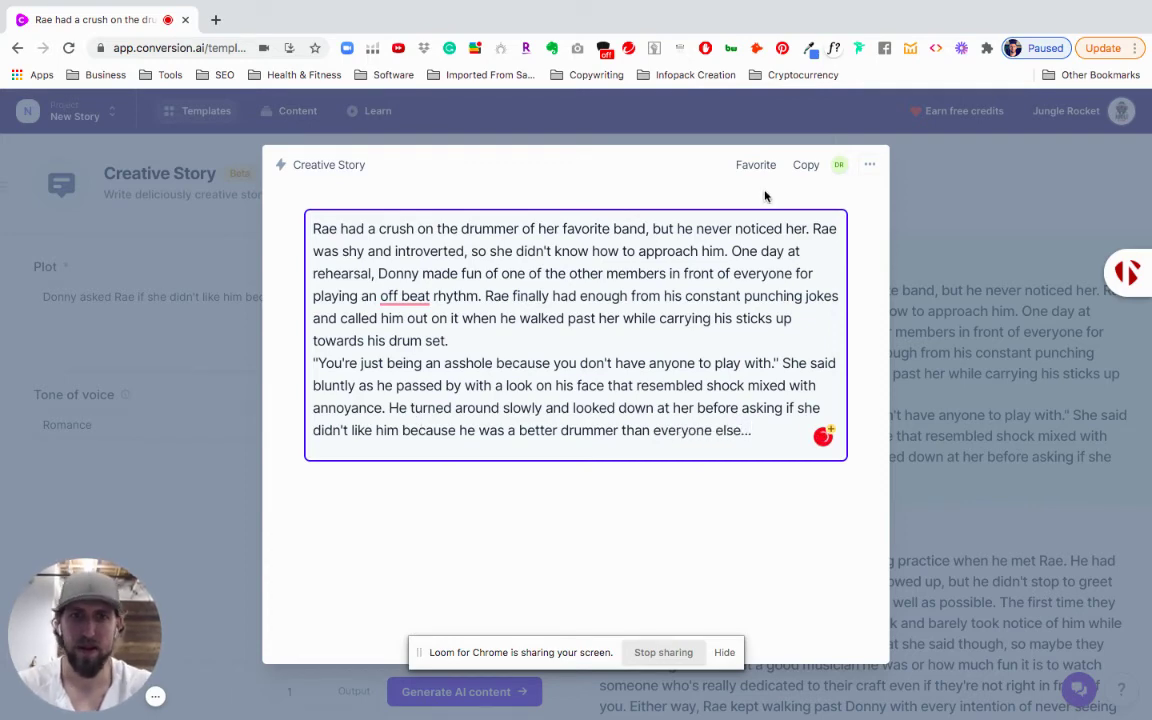
Step: Copy the completed "Rae had a crush" text, close it, and move that separate output to trash
left_click(806, 164)
left_click(1000, 280)
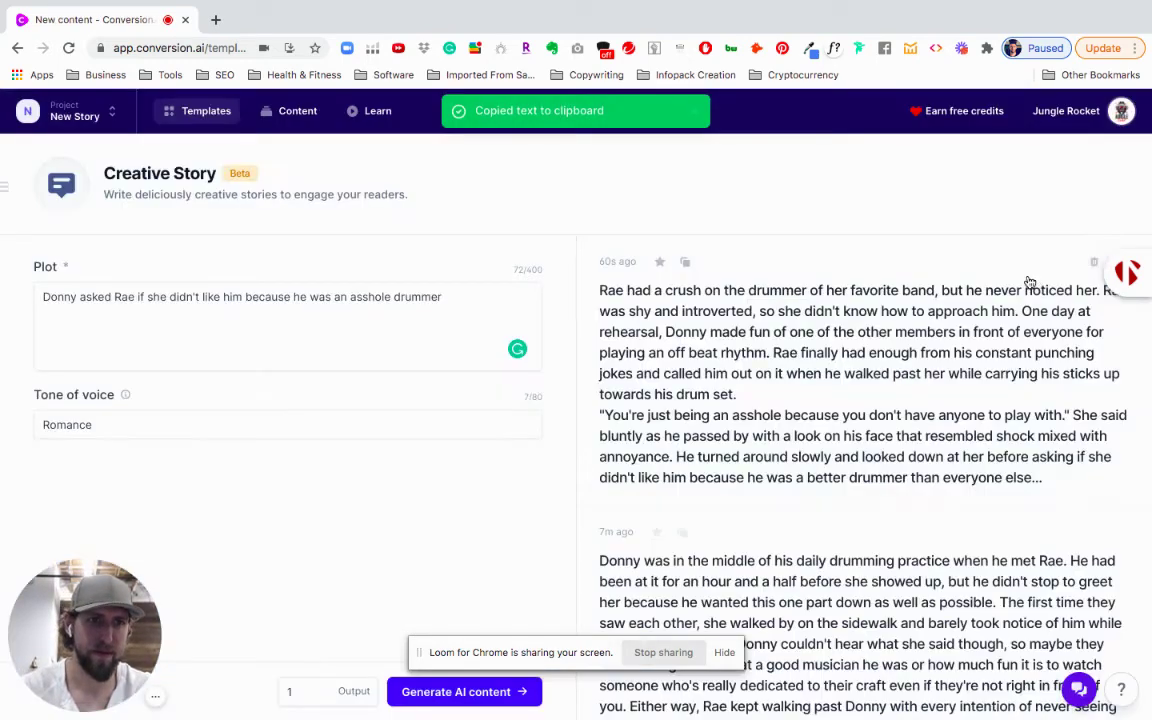
left_click(1093, 263)
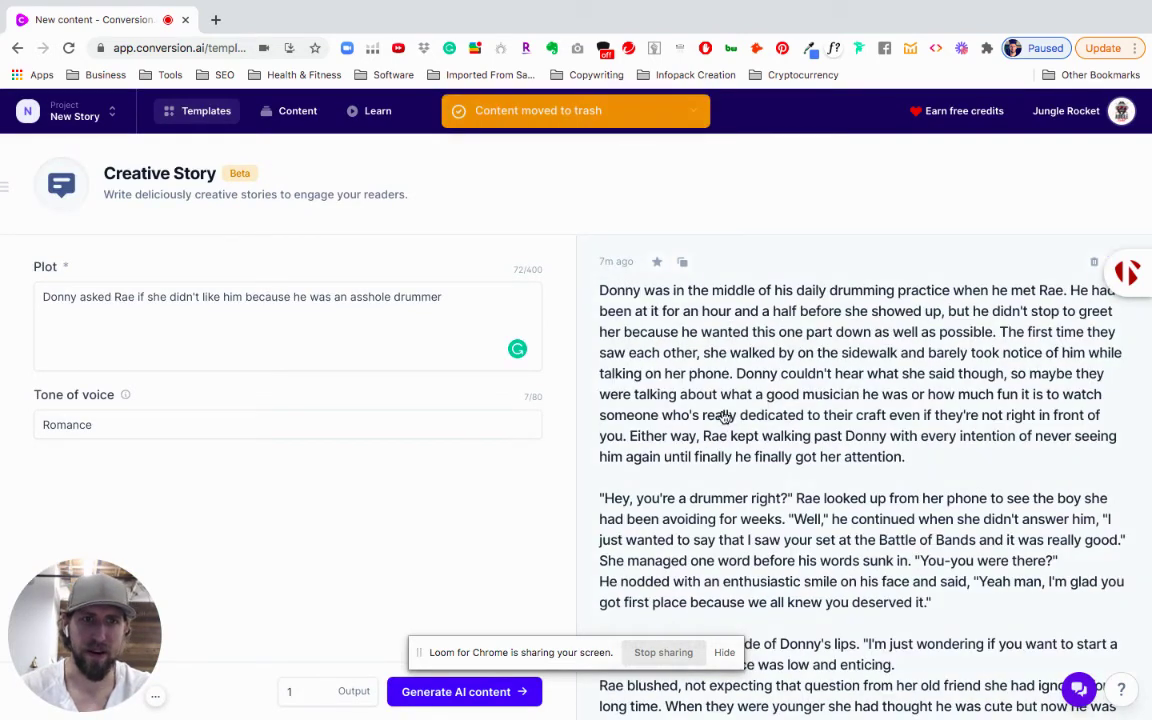
Step: Open the combined story and paste the copied text after its "No thanks." ending, separated by a blank line
scroll(727, 411, "down", 1)
left_click(812, 488)
scroll(625, 415, "down", 2)
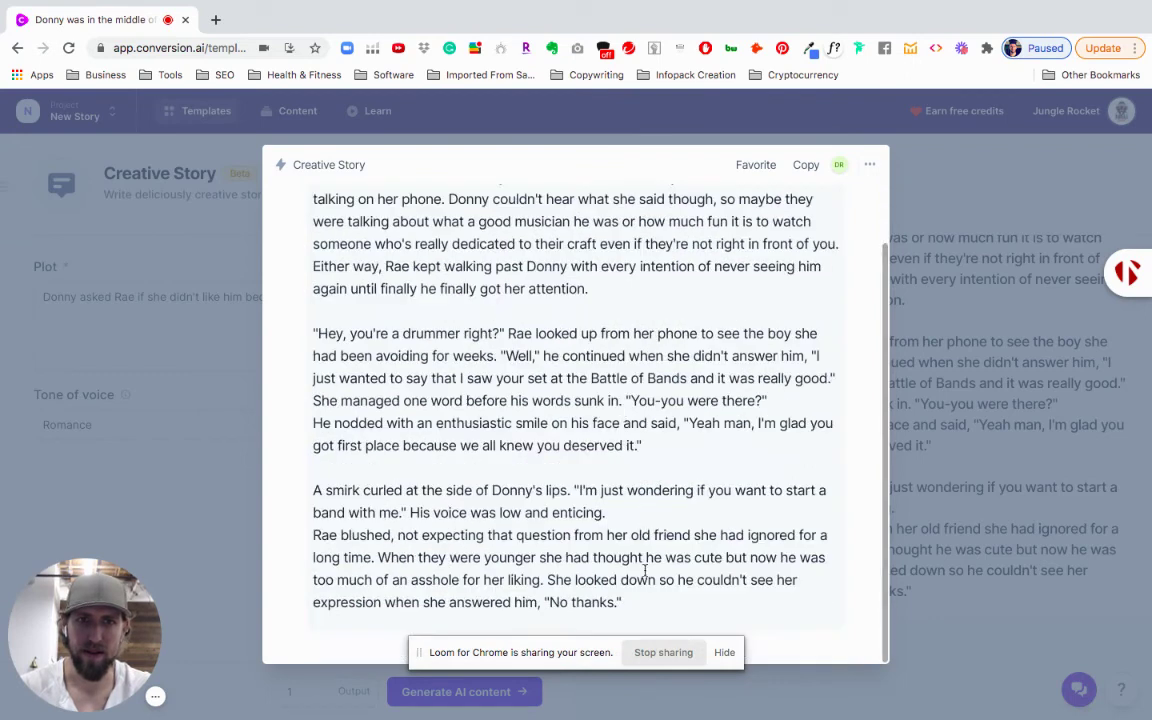
left_click(633, 601)
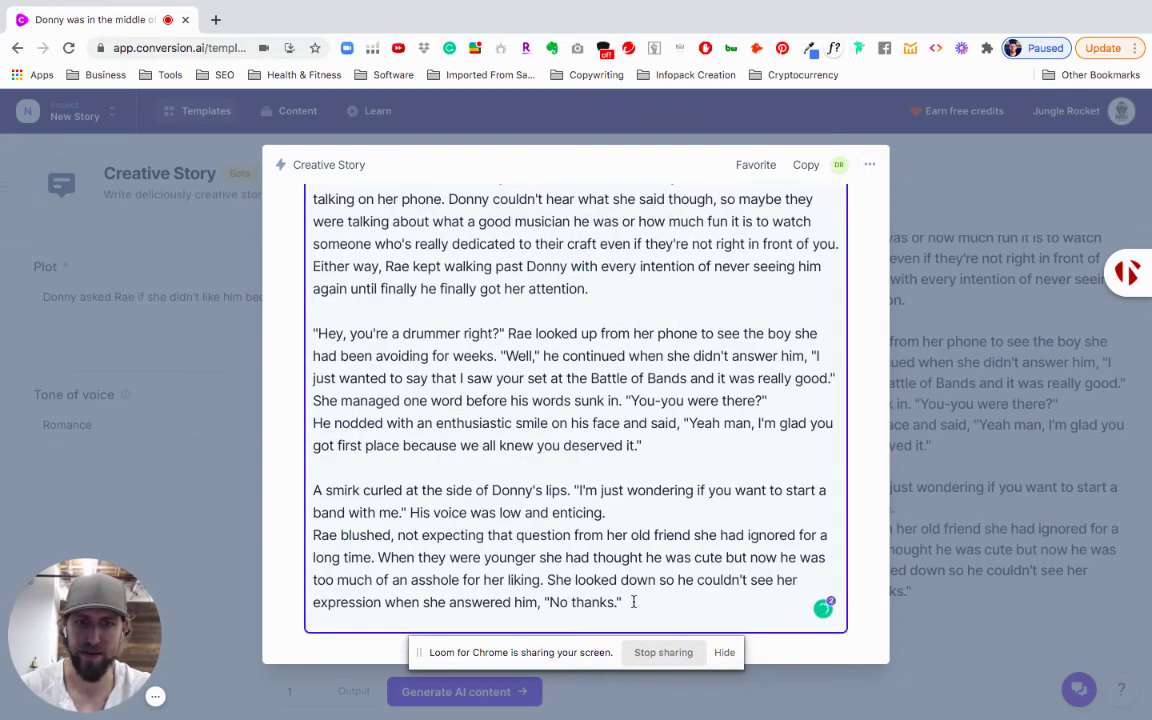
key("Return")
key("Return")
key("ctrl+v")
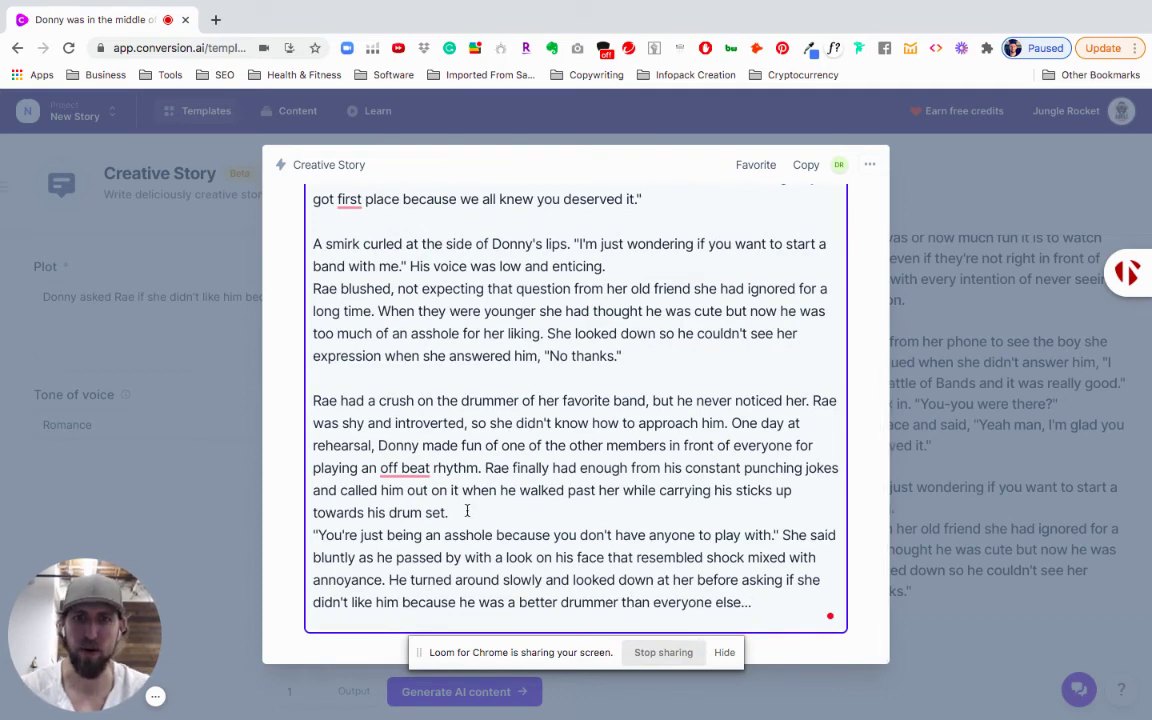
Step: Insert a blank line before the "You're just being an asshole" paragraph, review the combined story, and copy its full text
left_click(466, 511)
key("Return")
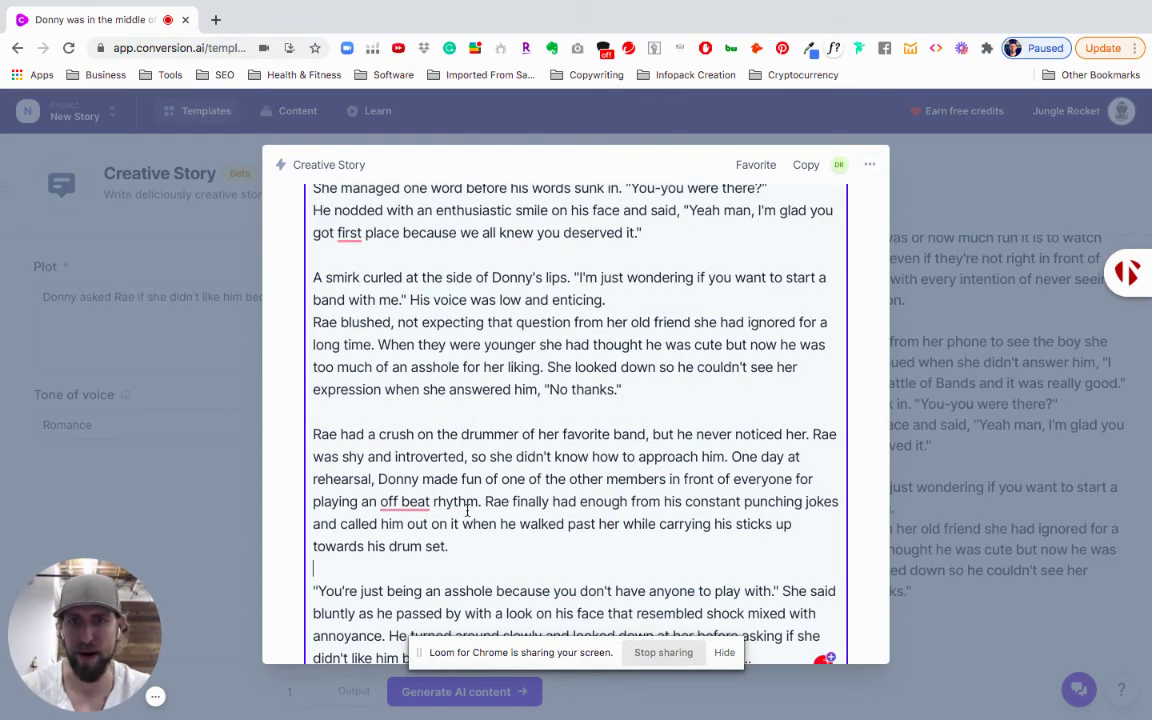
scroll(466, 511, "up", 4)
scroll(466, 511, "down", 5)
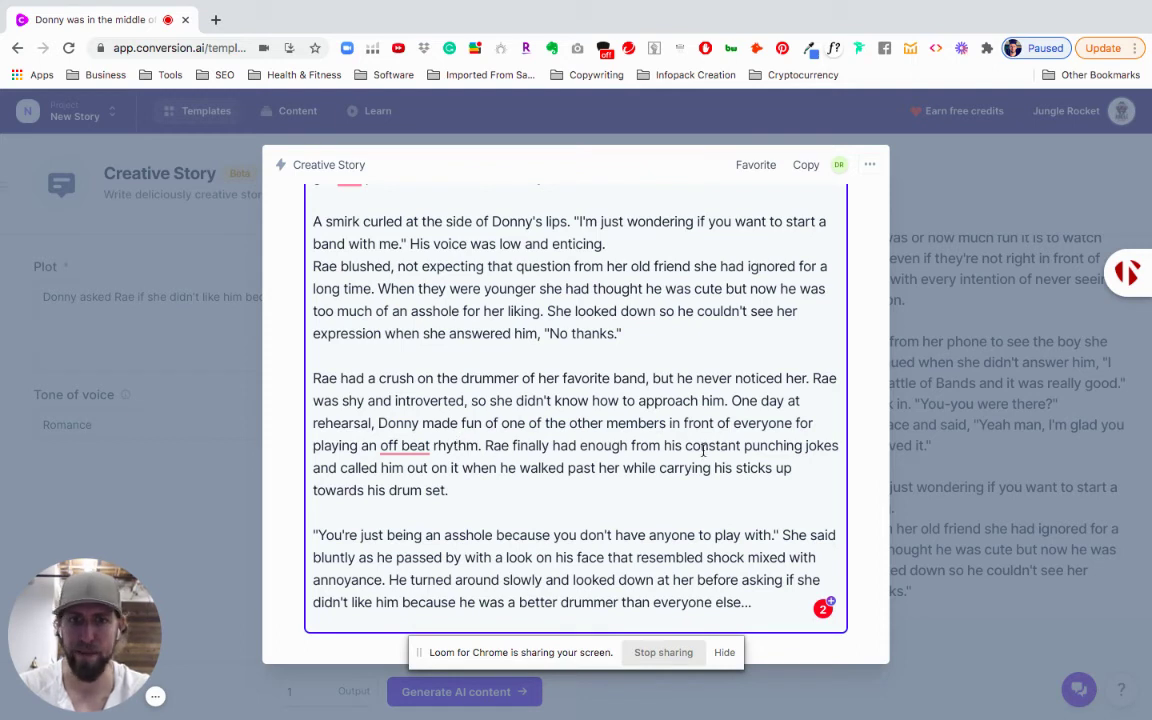
left_click(795, 167)
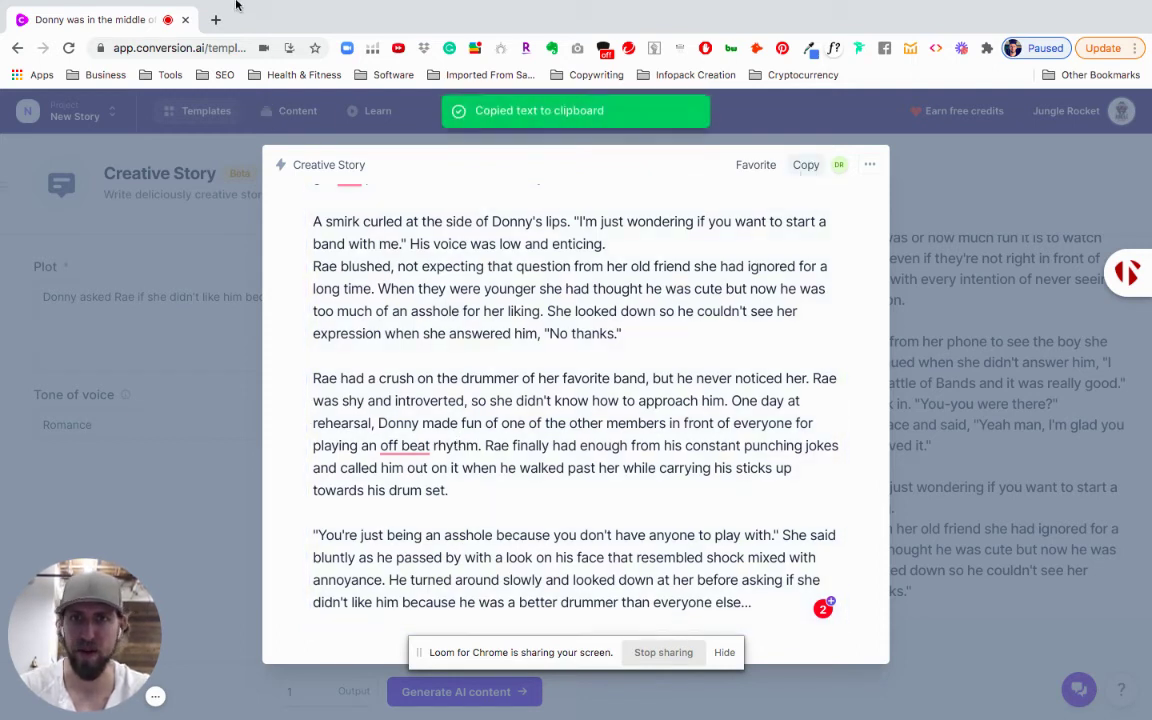
Step: Create a new Google Docs document at docs.new in a separate browser tab and return to the Creative Story tab
left_click(215, 19)
type("docs")
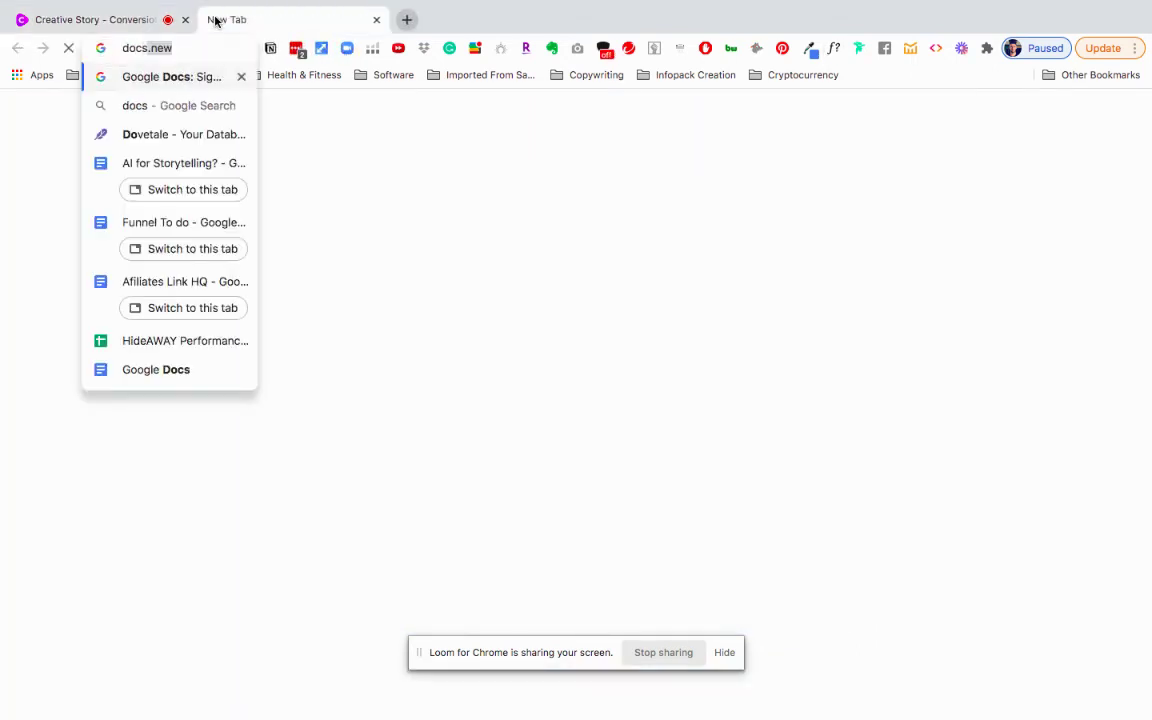
type(".a")
key("BackSpace")
type("w")
key("BackSpace")
type("new")
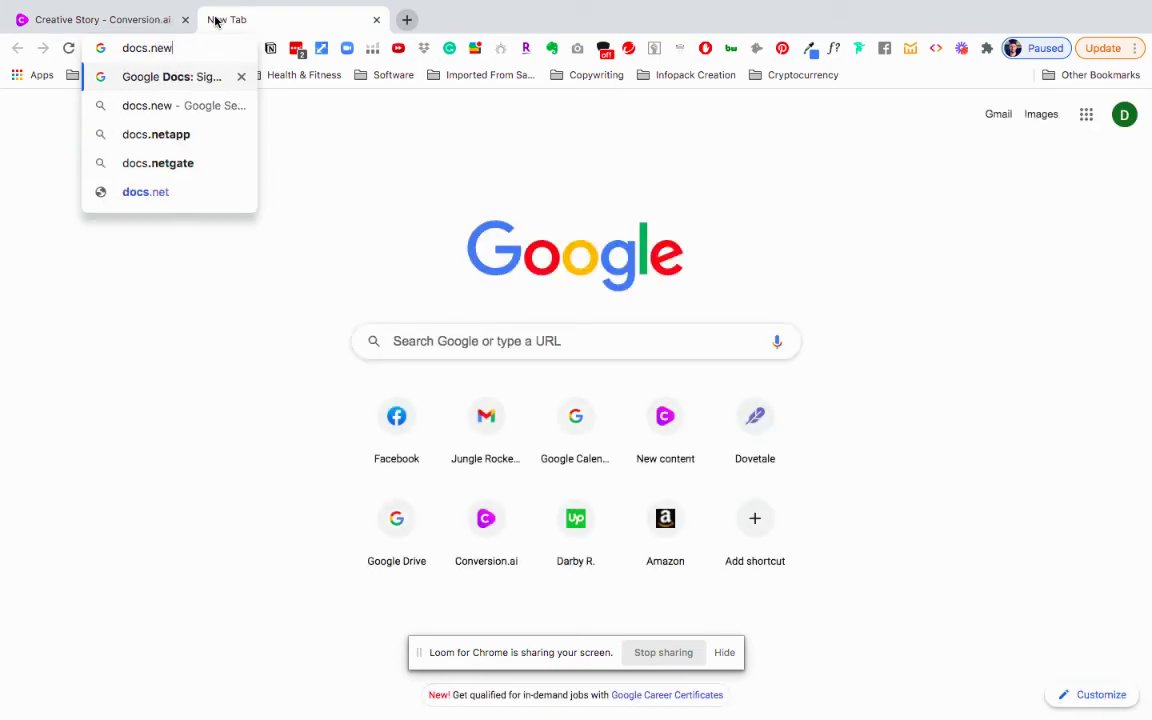
key("Return")
left_click(144, 20)
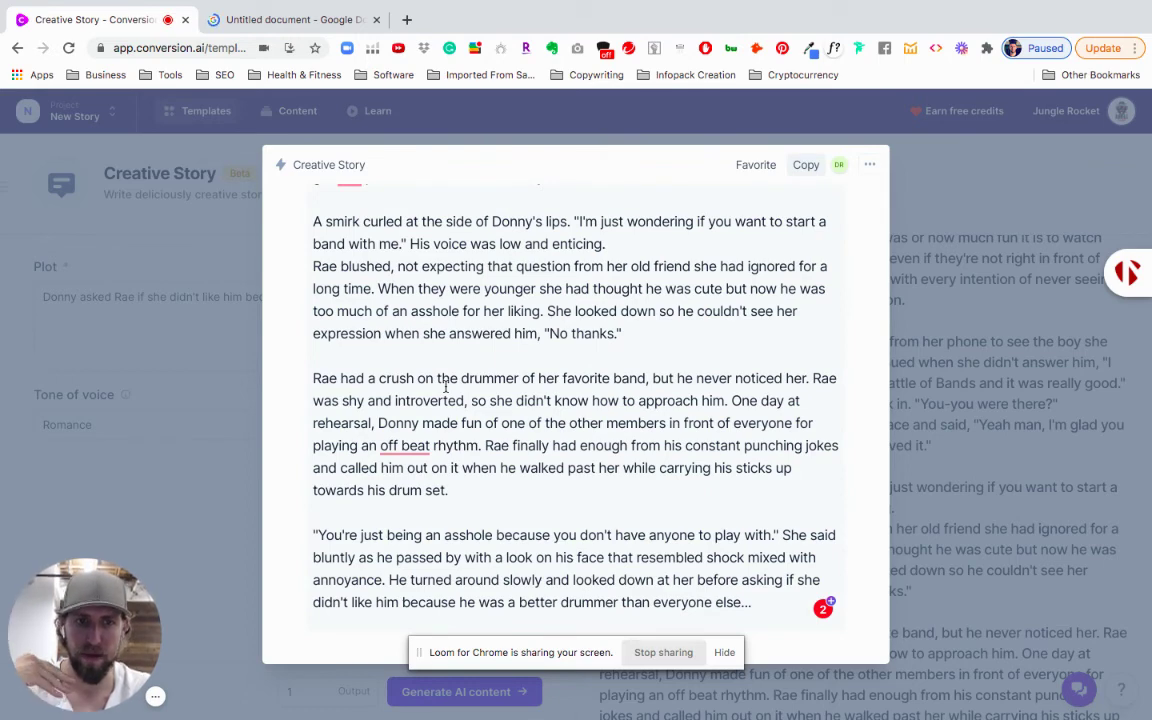
left_click(155, 700)
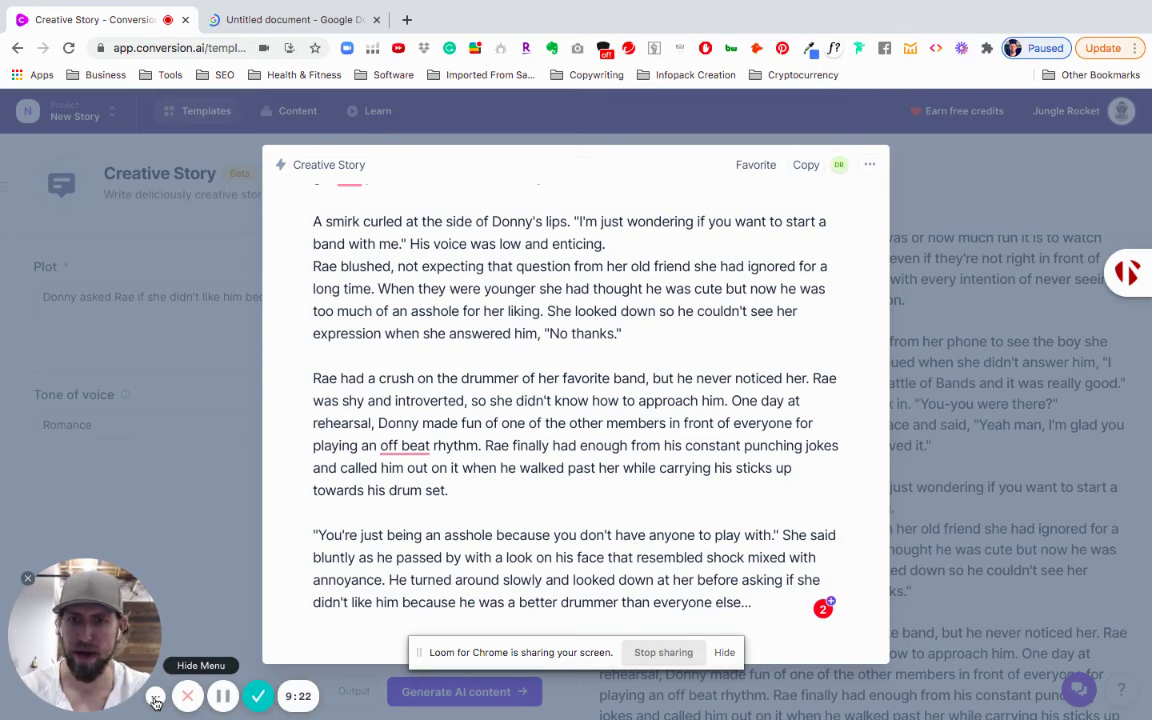